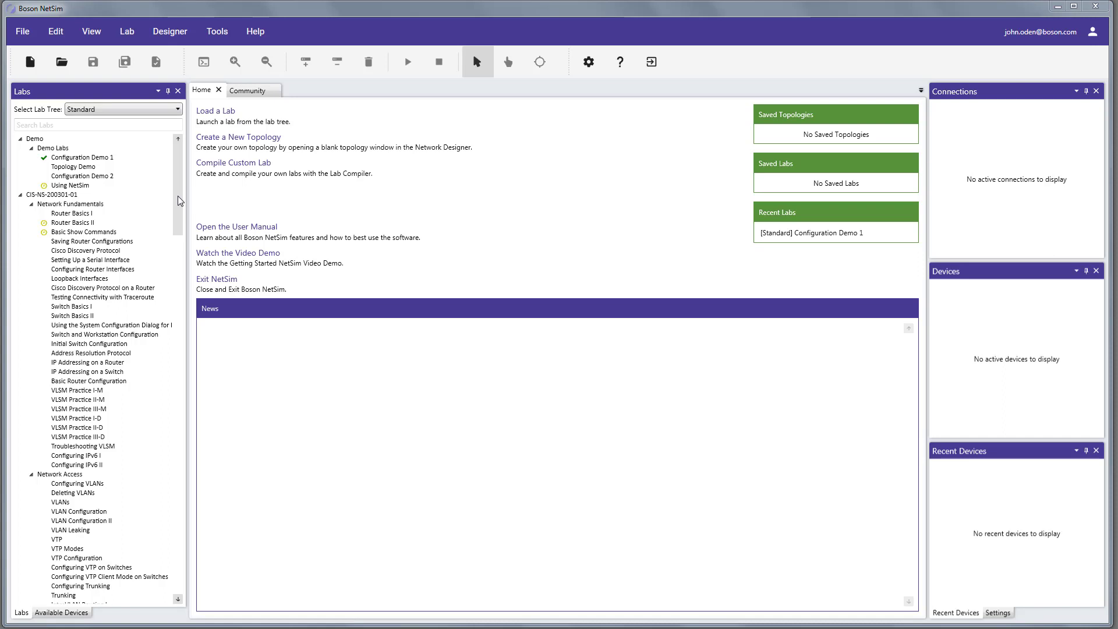
Scroll through the Labs list to locate Configuration Demo 1.
{"action": "left_click_drag", "start_coordinate": [180, 201], "coordinate": [168, 245]}
{"action": "scroll", "coordinate": [168, 245], "scroll_direction": "down", "scroll_amount": 3}
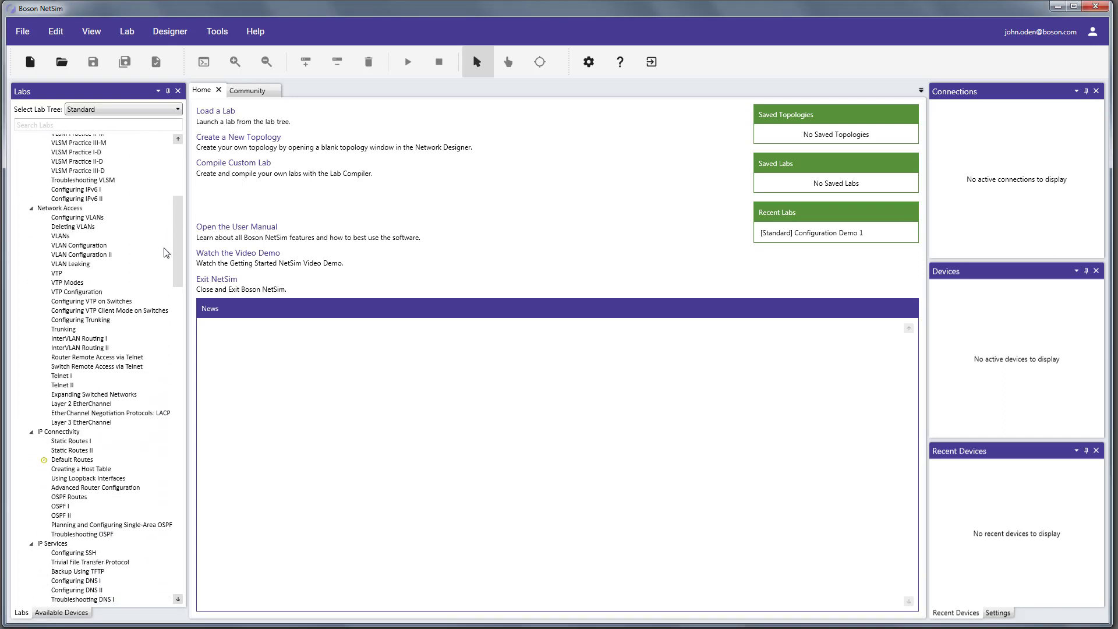
{"action": "scroll", "coordinate": [165, 252], "scroll_direction": "down", "scroll_amount": 8}
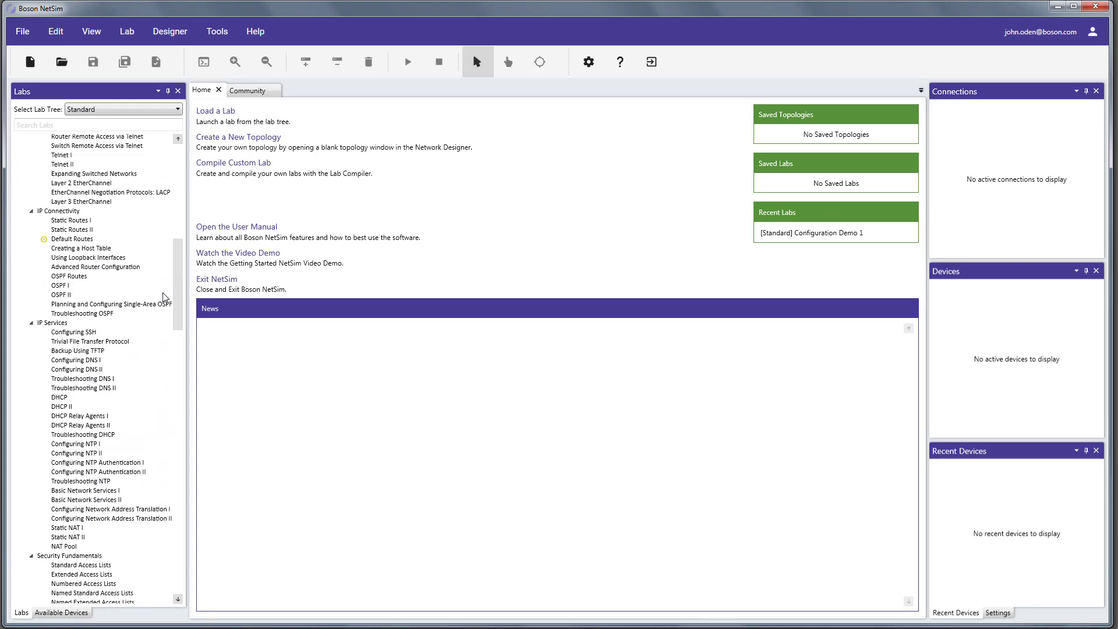
{"action": "left_click_drag", "start_coordinate": [164, 300], "coordinate": [171, 424]}
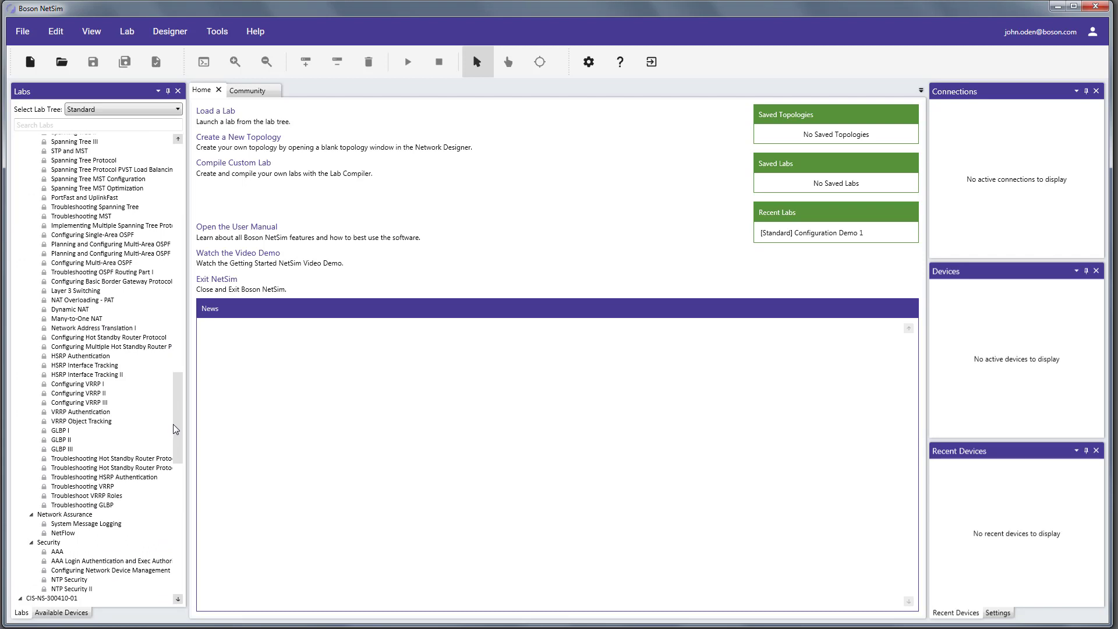
{"action": "left_click_drag", "start_coordinate": [173, 424], "coordinate": [187, 176]}
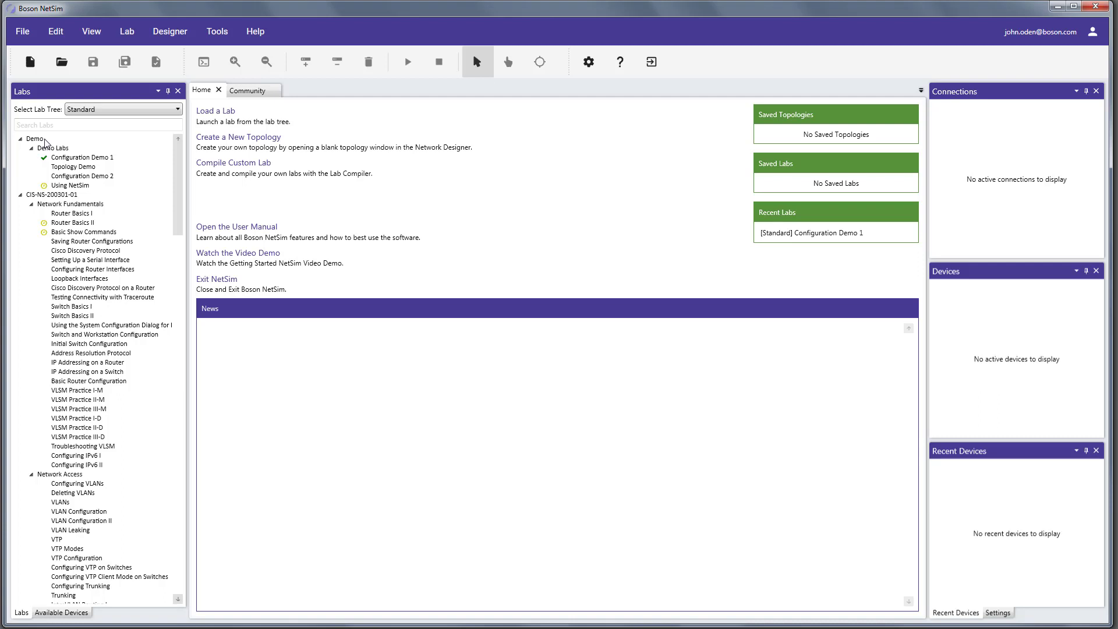
Load Configuration Demo 1 and read its instructions down to the two-router, four-PC topology diagram.
{"action": "double_click", "coordinate": [96, 159]}
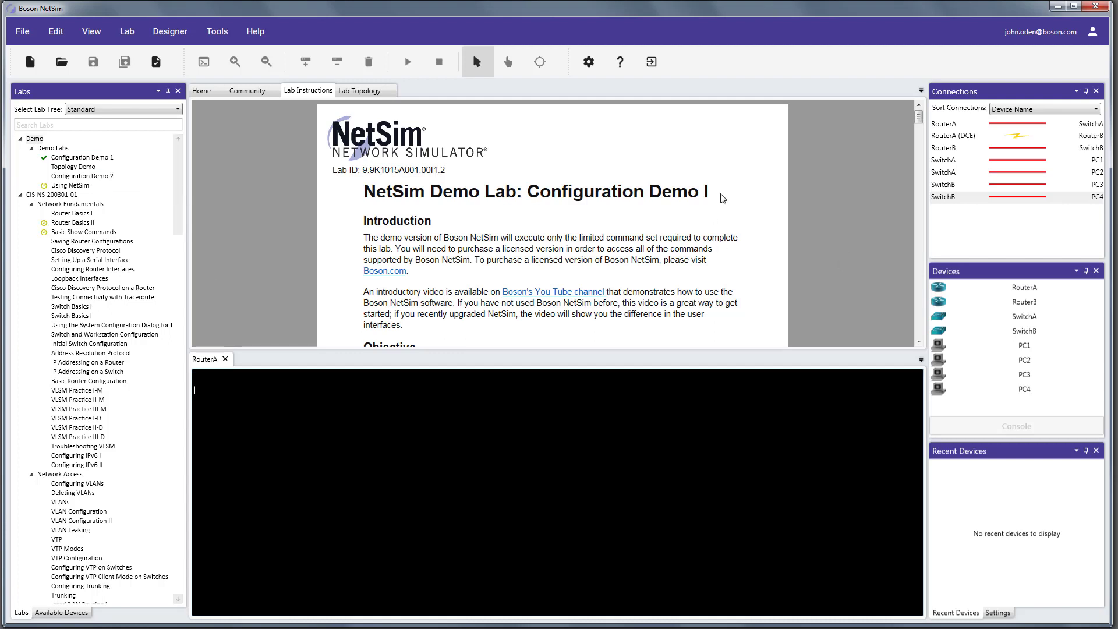
{"action": "scroll", "coordinate": [723, 196], "scroll_direction": "down", "scroll_amount": 5}
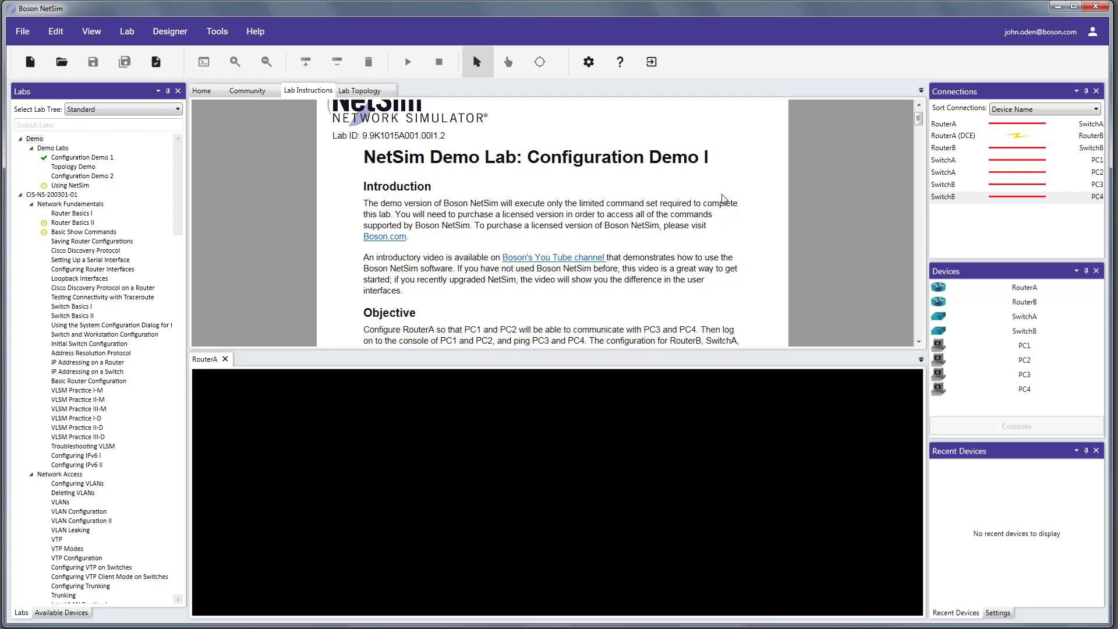
{"action": "scroll", "coordinate": [722, 194], "scroll_direction": "down", "scroll_amount": 7}
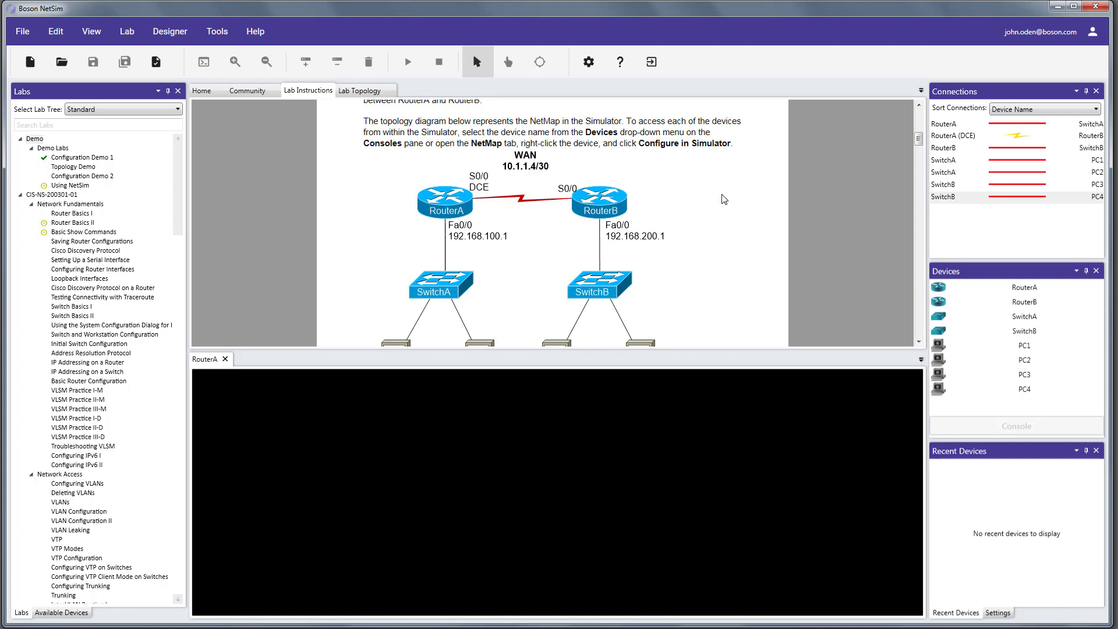
{"action": "scroll", "coordinate": [724, 199], "scroll_direction": "down", "scroll_amount": 2}
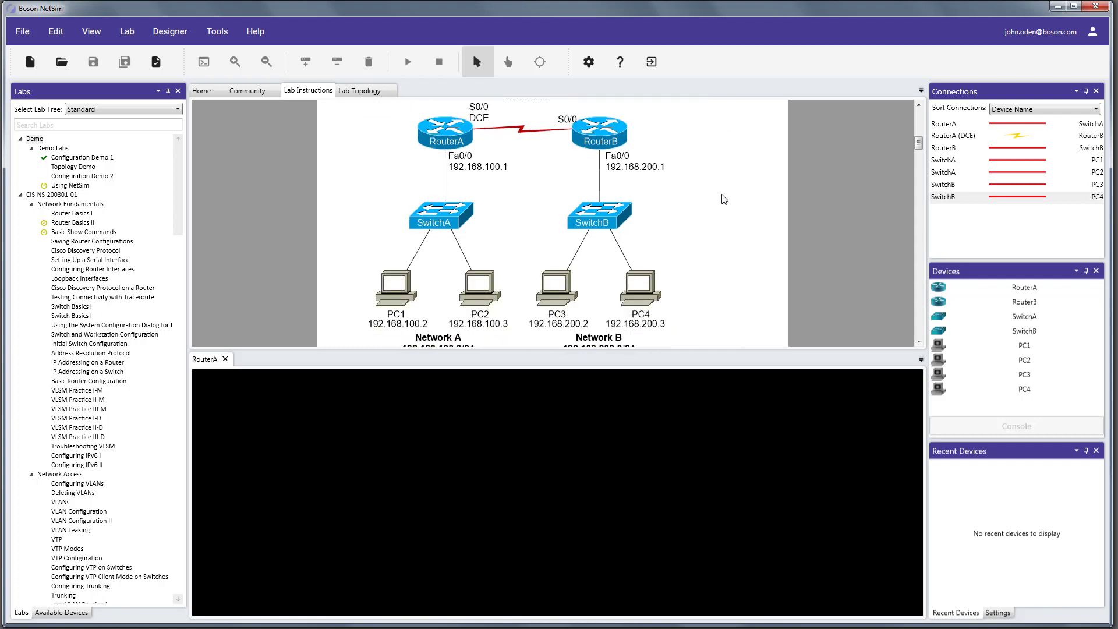
{"action": "scroll", "coordinate": [724, 199], "scroll_direction": "down", "scroll_amount": 4}
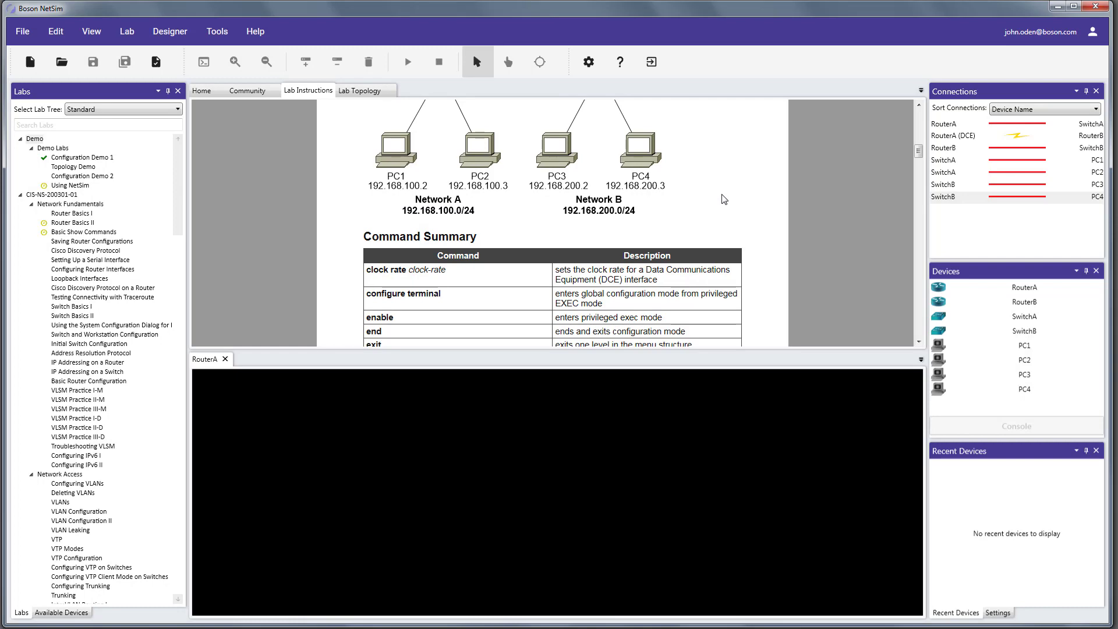
{"action": "scroll", "coordinate": [724, 199], "scroll_direction": "down", "scroll_amount": 11}
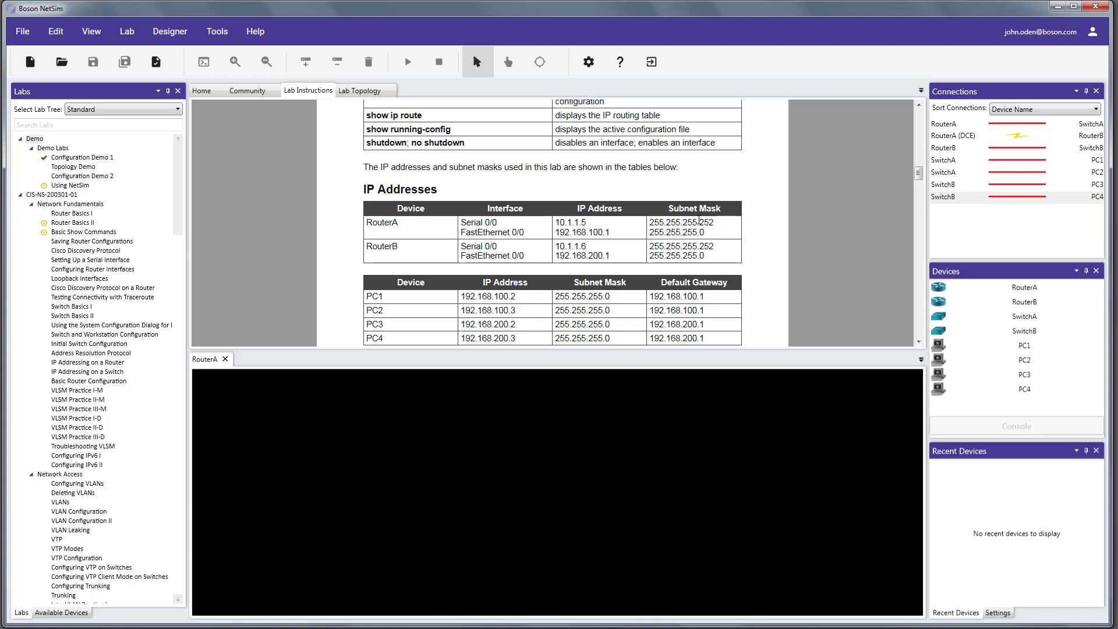
{"action": "scroll", "coordinate": [700, 222], "scroll_direction": "down", "scroll_amount": 5}
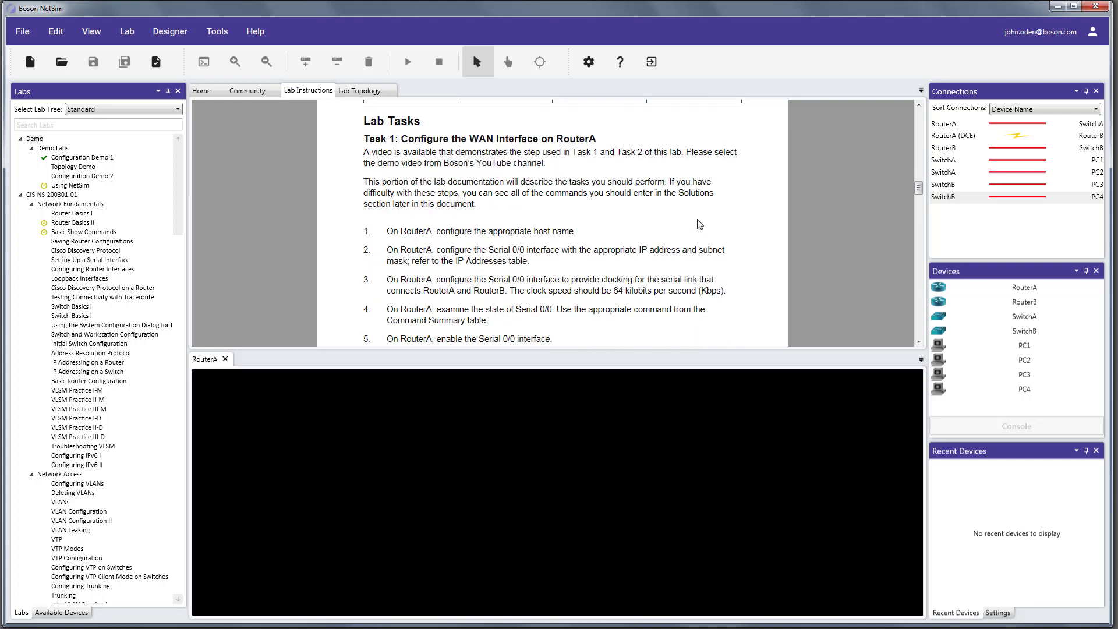
{"action": "scroll", "coordinate": [700, 225], "scroll_direction": "down", "scroll_amount": 5}
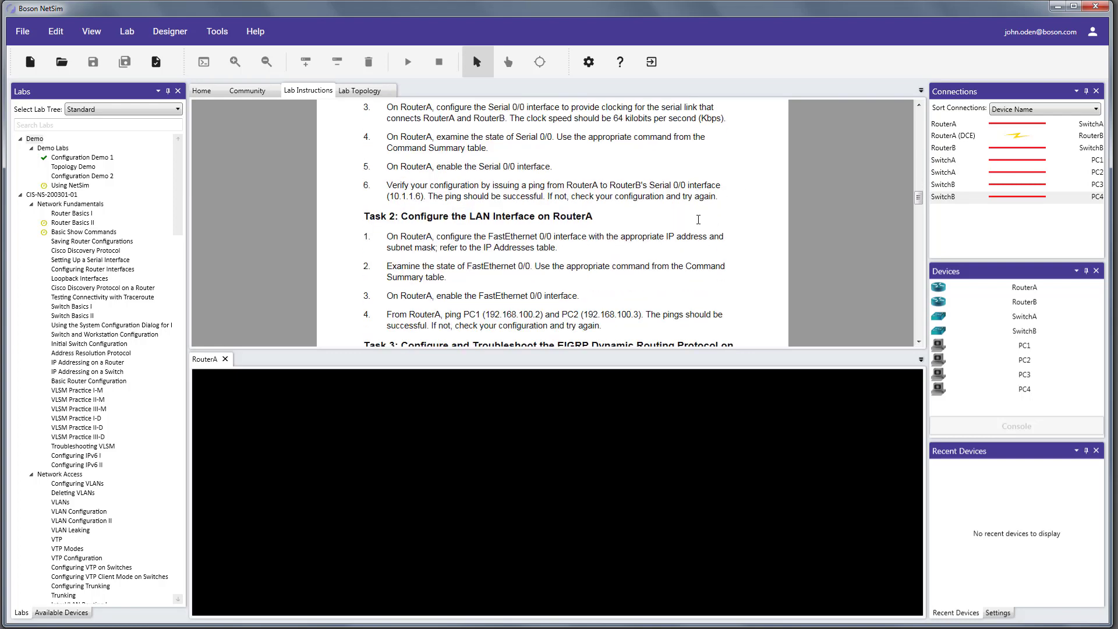
{"action": "scroll", "coordinate": [699, 220], "scroll_direction": "up", "scroll_amount": 10}
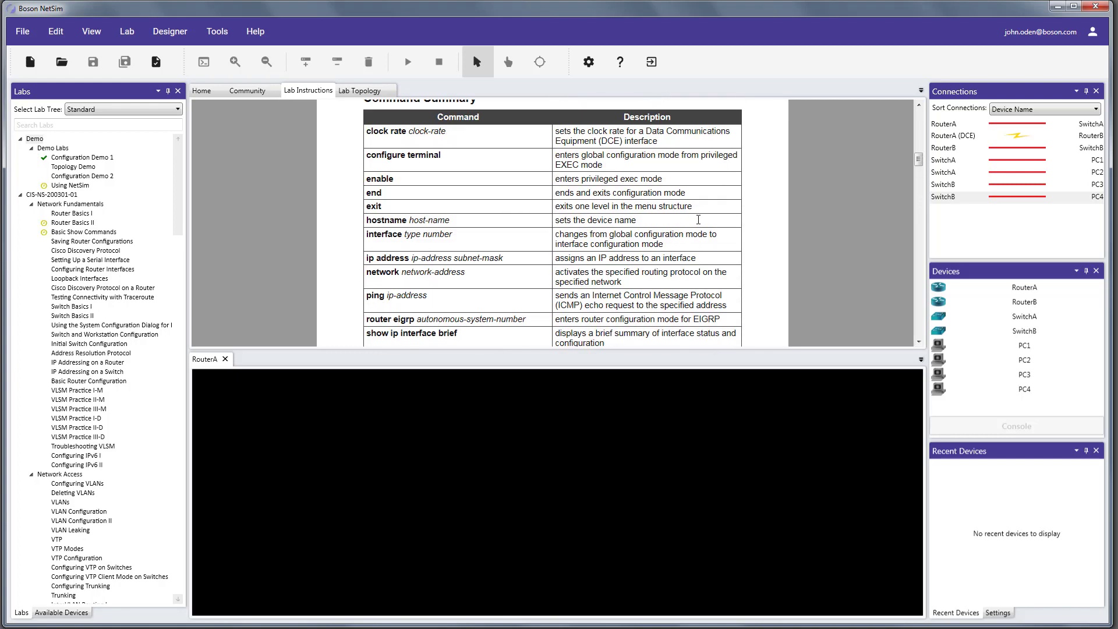
{"action": "scroll", "coordinate": [698, 220], "scroll_direction": "up", "scroll_amount": 5}
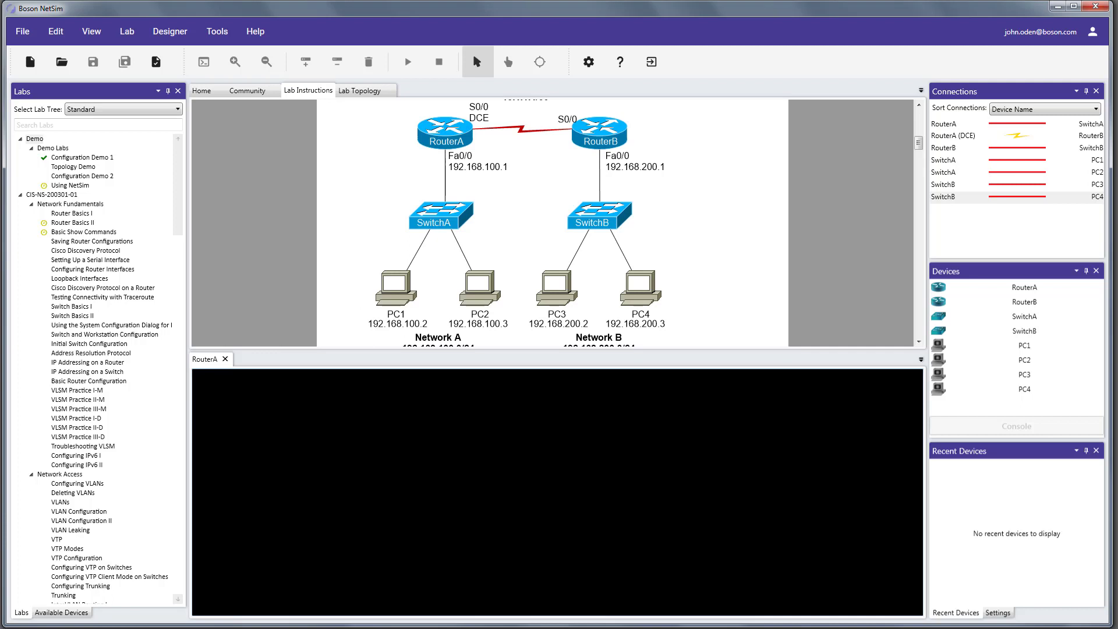
From the console, enter privileged and global configuration mode and set hostname RouterA.
{"action": "key", "text": "Return"}
{"action": "type", "text": "enable"}
{"action": "key", "text": "Return"}
{"action": "type", "text": "conf t"}
{"action": "key", "text": "Return"}
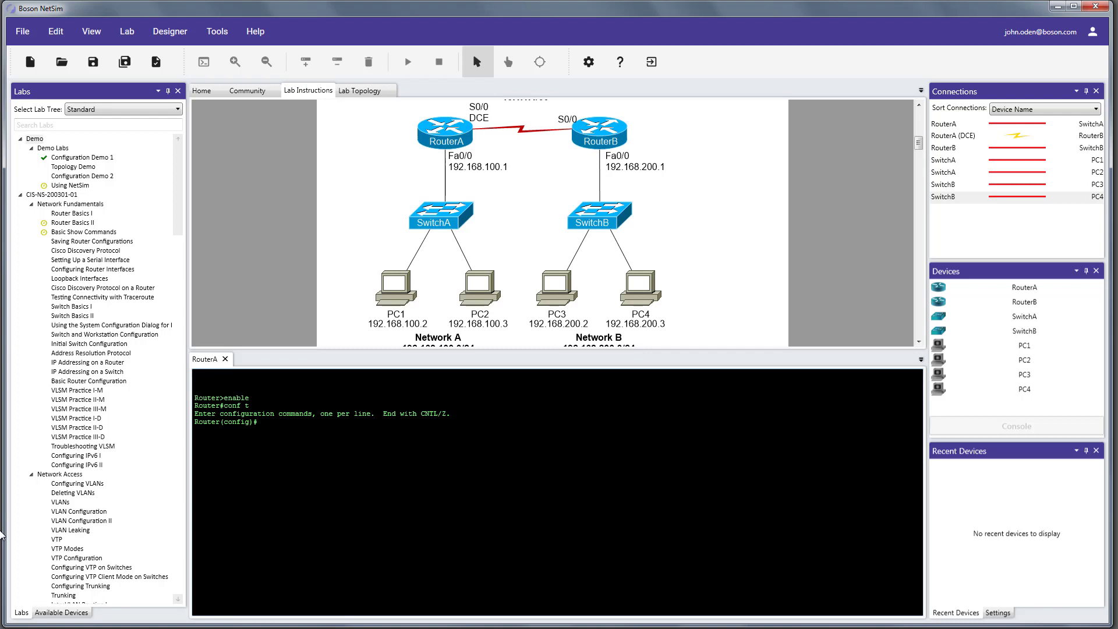
{"action": "type", "text": "hostname RouterA"}
{"action": "key", "text": "Return"}
Return to privileged mode and list interfaces with sh ip int br, all unassigned and down.
{"action": "type", "text": "end"}
{"action": "key", "text": "Return"}
{"action": "key", "text": "Return"}
{"action": "key", "text": "Return"}
{"action": "key", "text": "Return"}
{"action": "key", "text": "Return"}
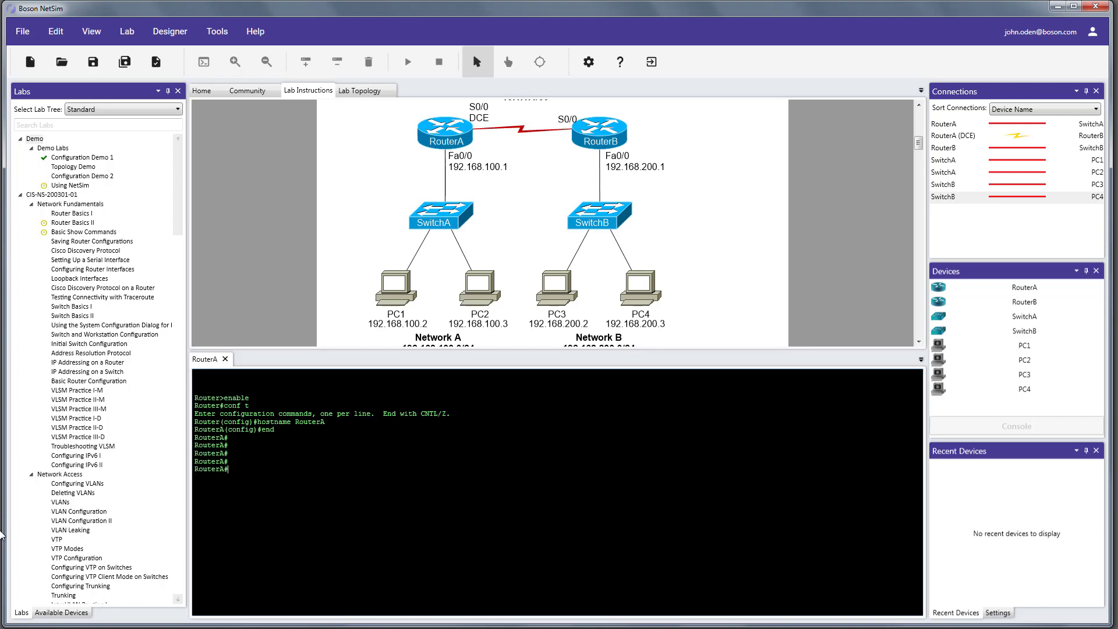
{"action": "type", "text": "sh ip int br"}
{"action": "key", "text": "Return"}
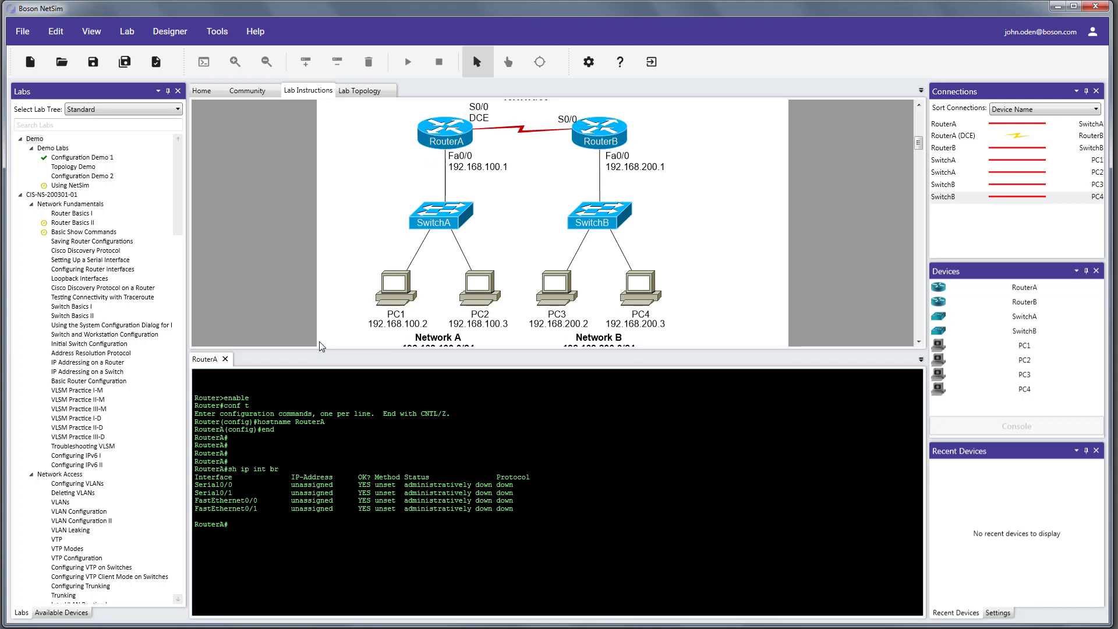
Give Serial0/0 address 10.1.1.5 255.255.255.252 and clock rate 64000.
{"action": "type", "text": "conf t"}
{"action": "key", "text": "Return"}
{"action": "type", "text": "int s0/0"}
{"action": "key", "text": "Return"}
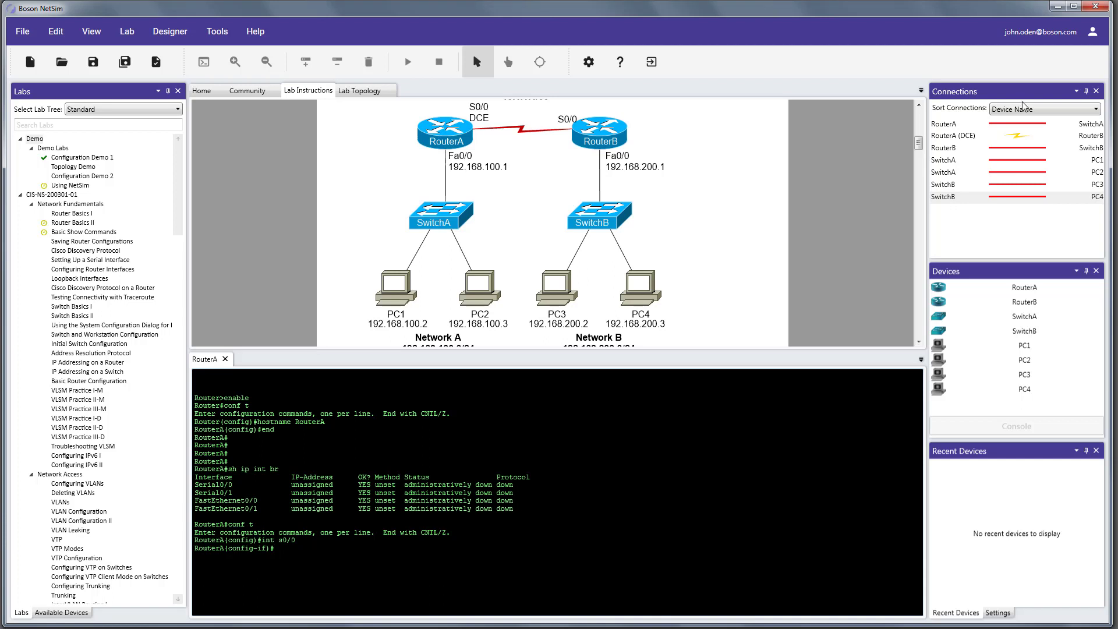
{"action": "left_click", "coordinate": [919, 105]}
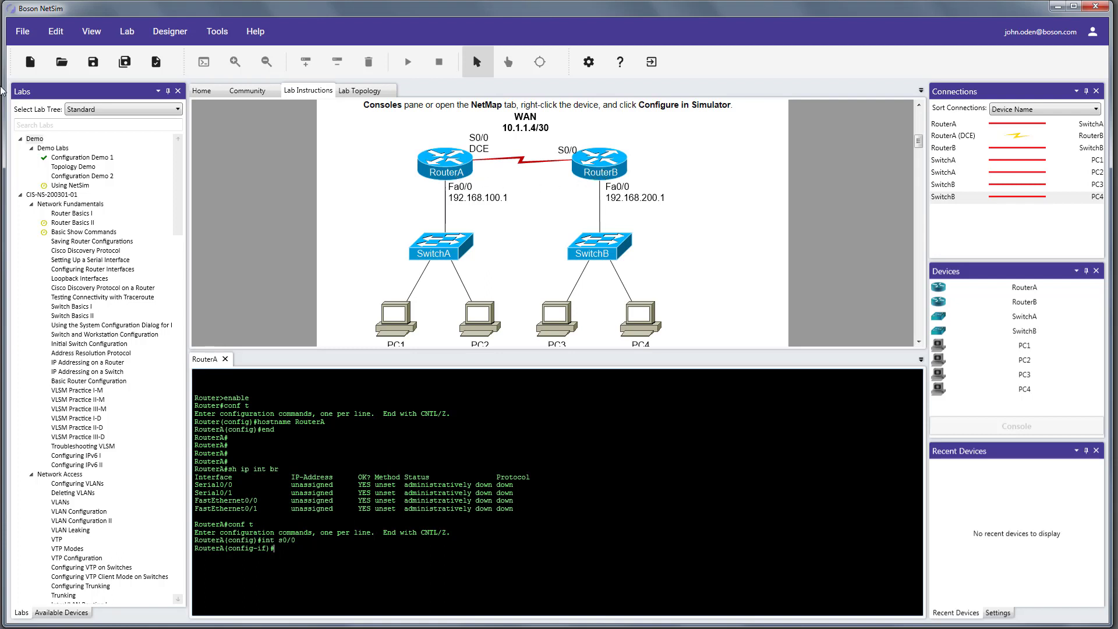
{"action": "type", "text": "ip address 10.1.1.5 255.255.255.252"}
{"action": "key", "text": "Return"}
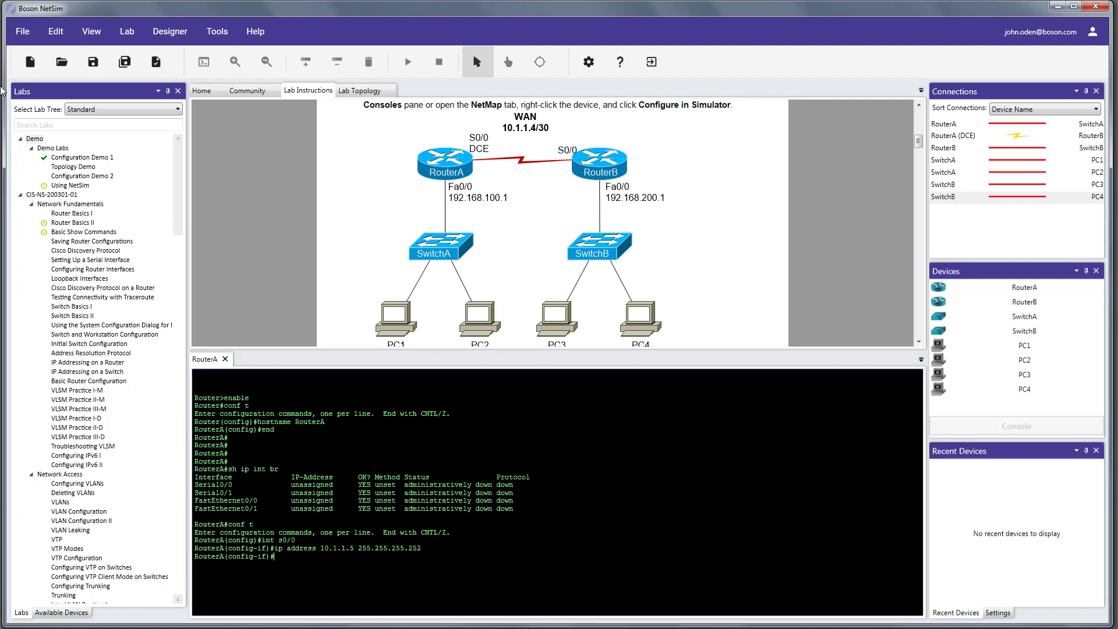
{"action": "type", "text": "clock rate 64000"}
{"action": "key", "text": "Return"}
Enable Serial0/0 with no shut, exit configuration, and ping 10.1.1.6 successfully.
{"action": "type", "text": "no shut"}
{"action": "key", "text": "Return"}
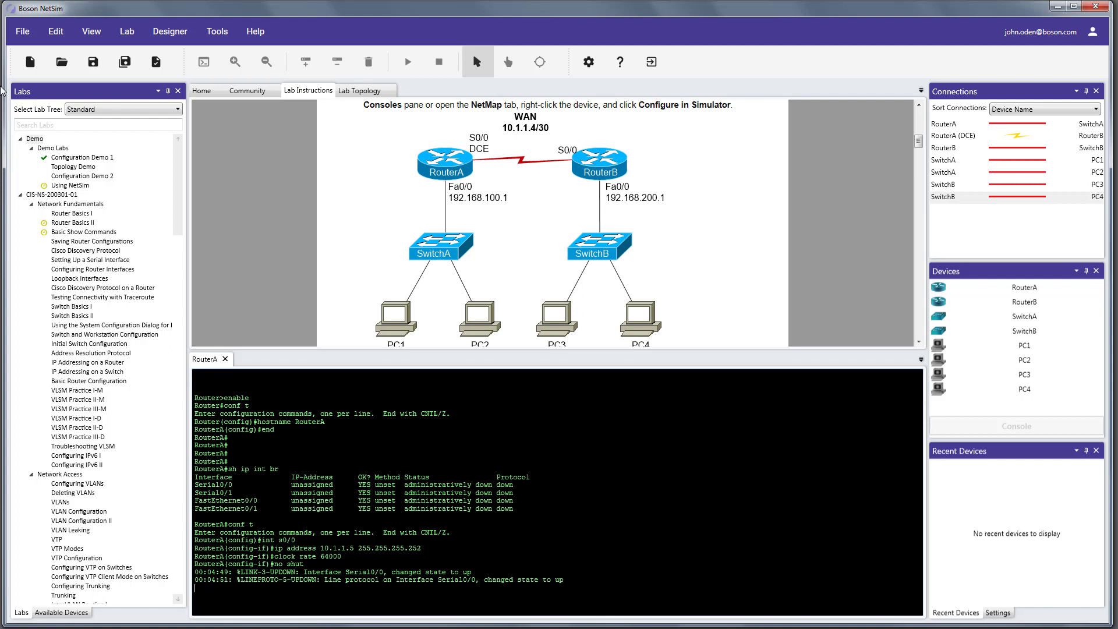
{"action": "key", "text": "Return"}
{"action": "type", "text": "end"}
{"action": "key", "text": "Return"}
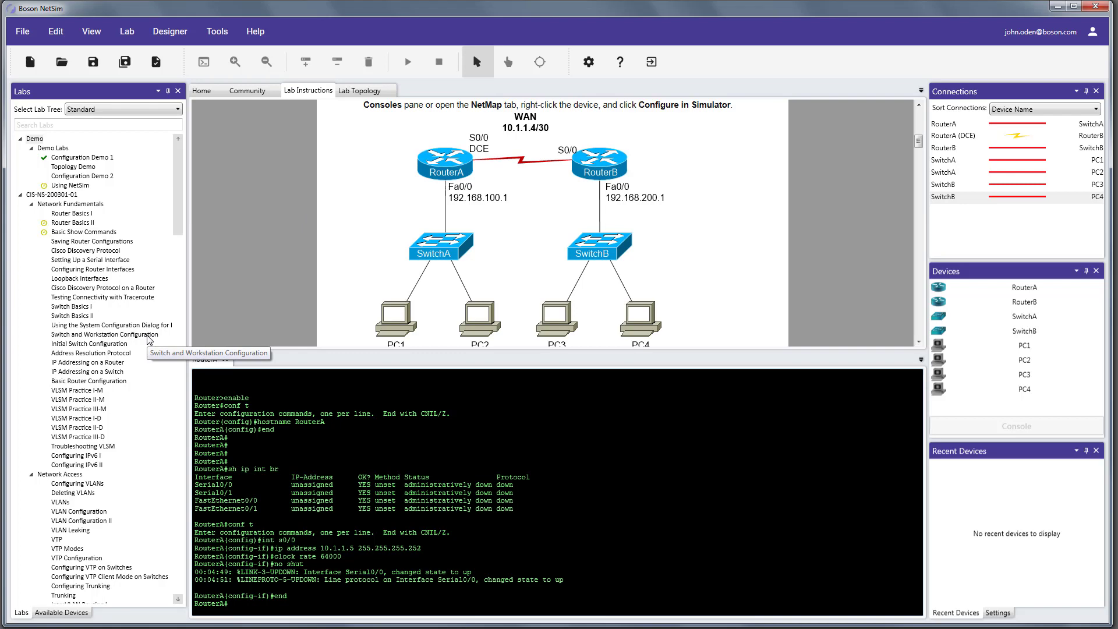
{"action": "type", "text": "ping 10.1.1.6"}
{"action": "key", "text": "Return"}
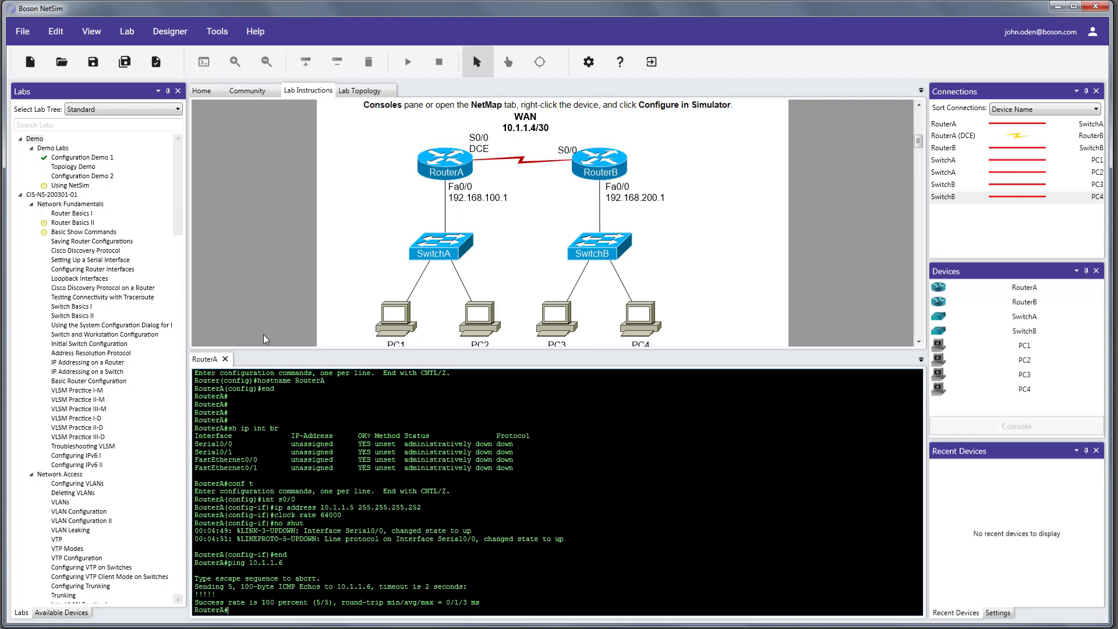
Assign FastEthernet0/0 the address 192.168.100.1 with mask 255.255.255.0.
{"action": "type", "text": "conf t"}
{"action": "key", "text": "Return"}
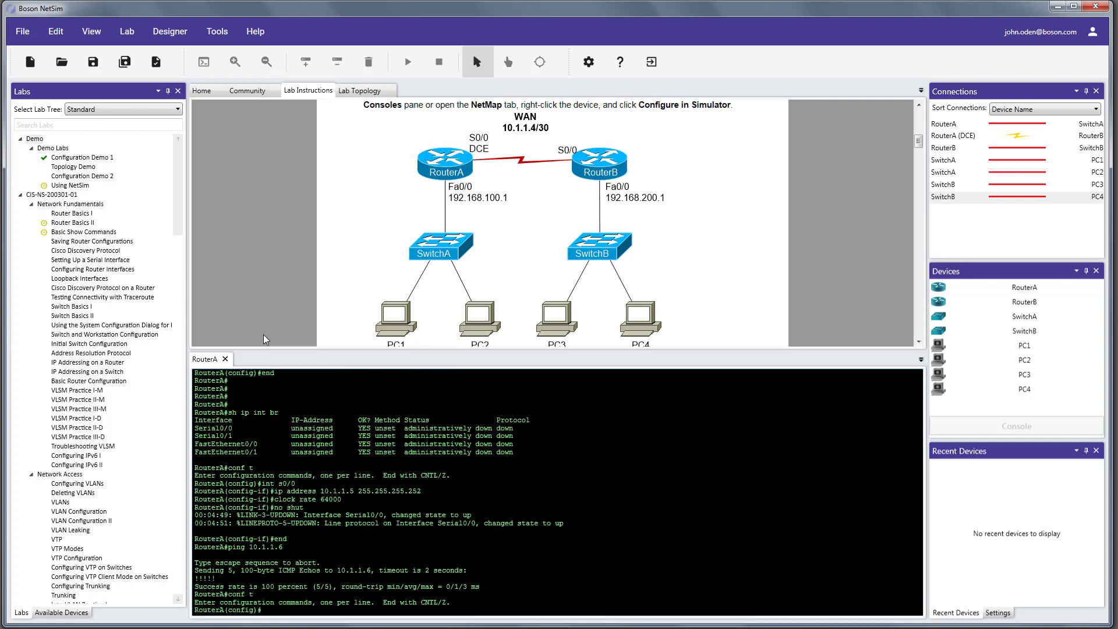
{"action": "type", "text": "int fa0/0"}
{"action": "key", "text": "Return"}
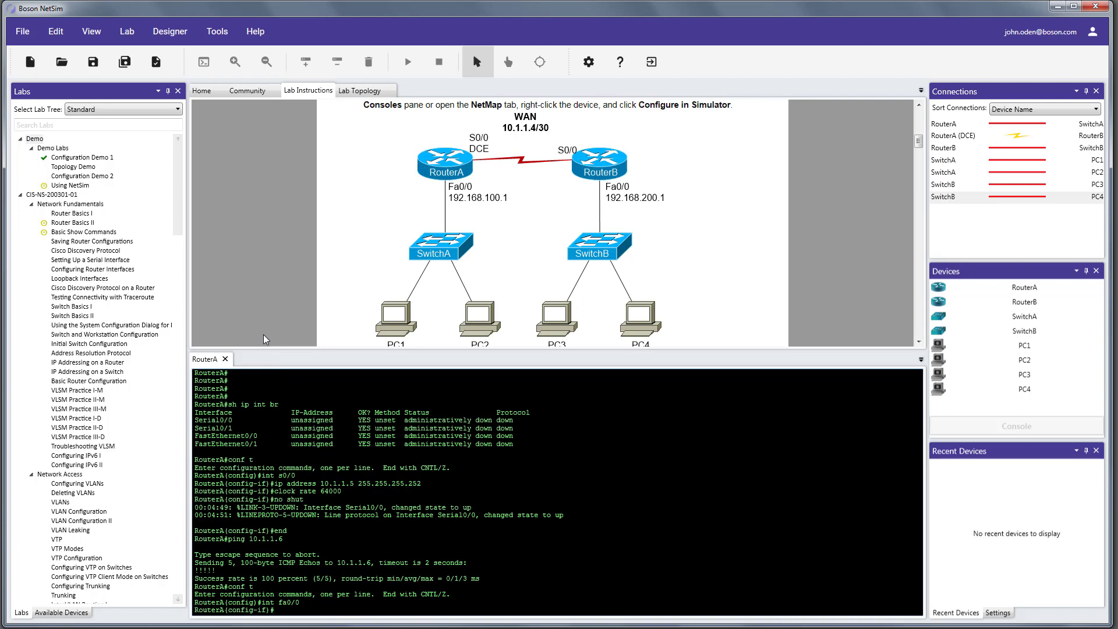
{"action": "type", "text": "ip addre"}
{"action": "key", "text": "Tab"}
{"action": "type", "text": "192.168.100.1"}
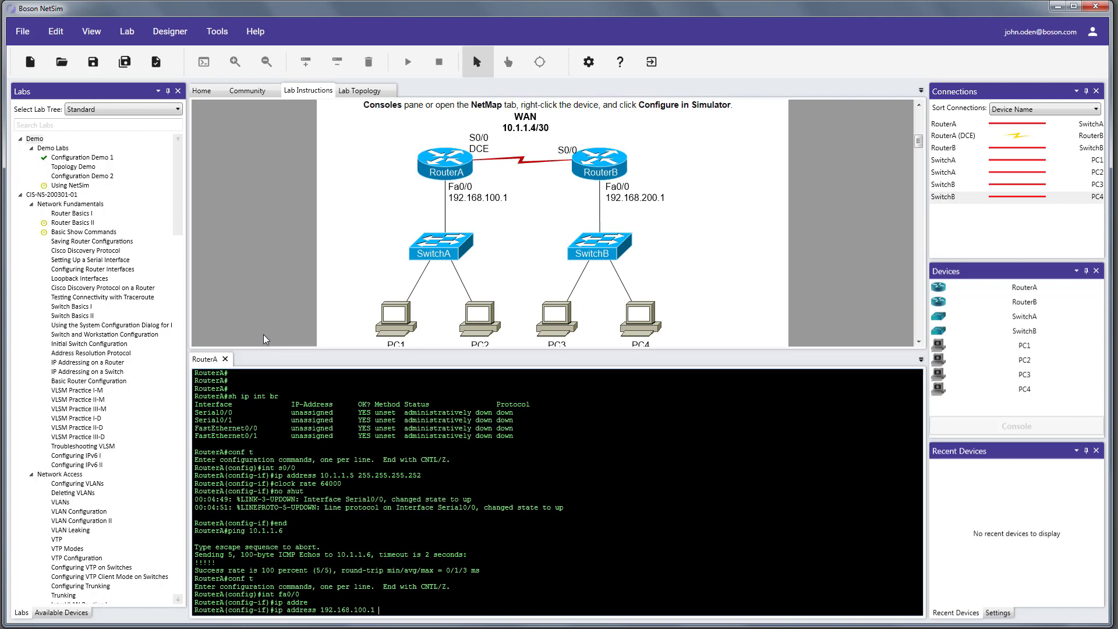
{"action": "type", "text": "255.255.255.0"}
{"action": "key", "text": "Return"}
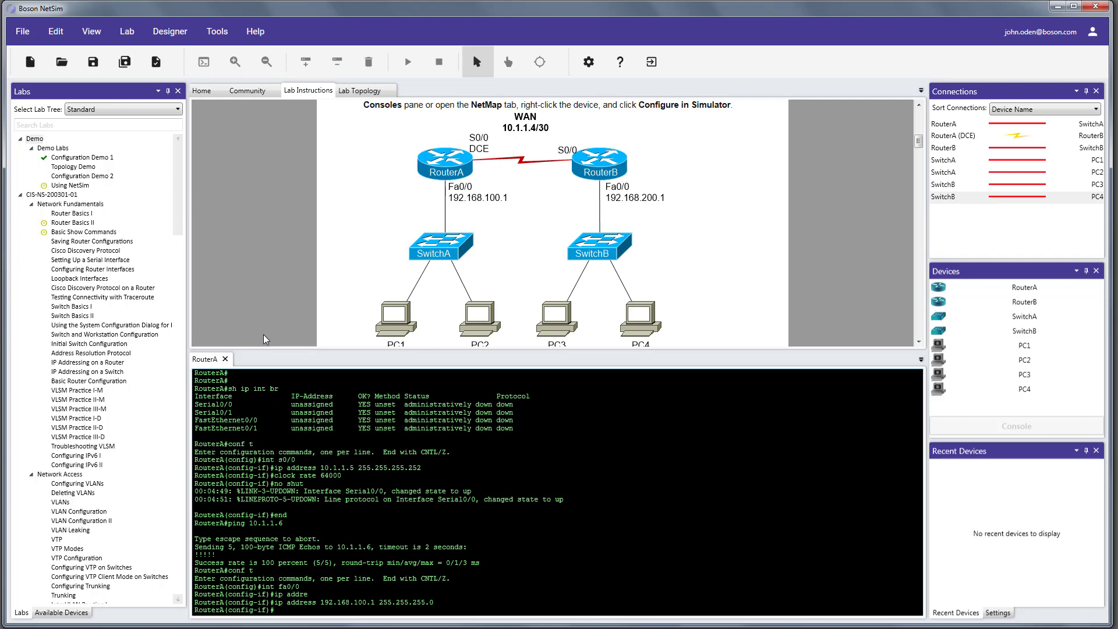
Enable FastEthernet0/0, exit configuration, and confirm both interfaces up with sh ip int br.
{"action": "type", "text": "no shut"}
{"action": "key", "text": "Return"}
{"action": "type", "text": "end"}
{"action": "key", "text": "Return"}
{"action": "key", "text": "Return"}
{"action": "key", "text": "Return"}
{"action": "key", "text": "Return"}
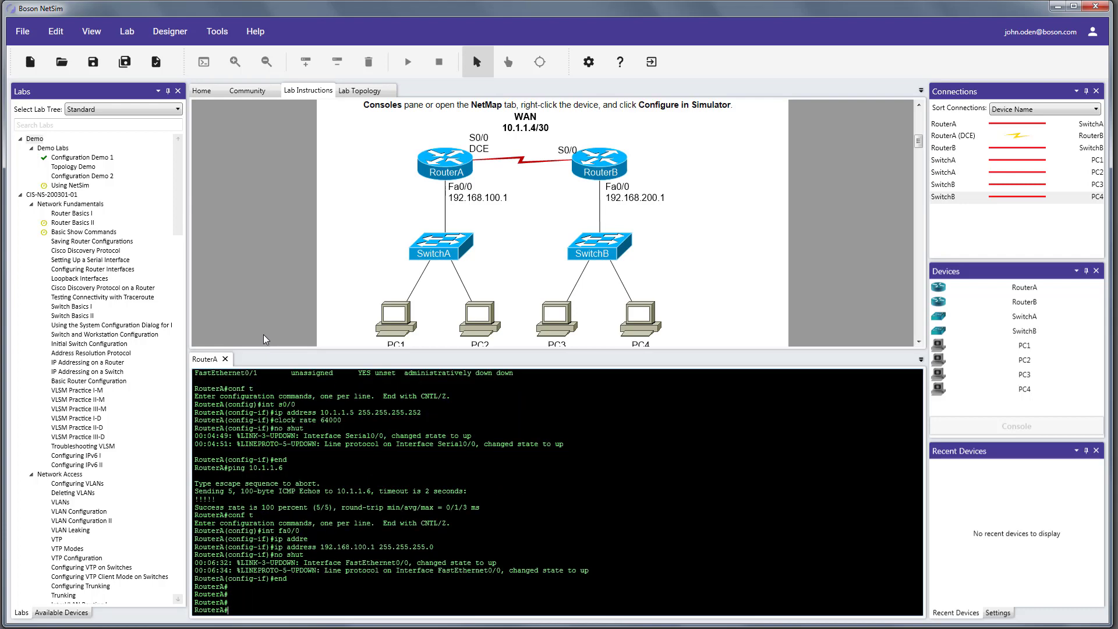
{"action": "type", "text": "sh ip int br"}
{"action": "key", "text": "Return"}
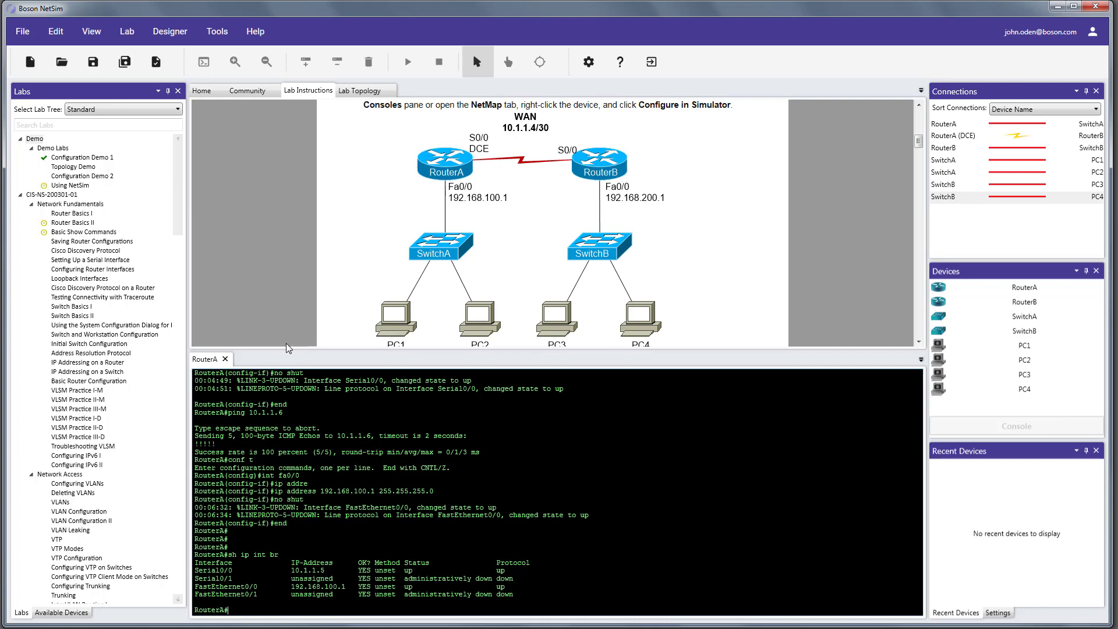
Ping 192.168.100.2 from RouterA, succeeding at 100 percent.
{"action": "type", "text": "ping 192.168.100.2"}
{"action": "key", "text": "Return"}
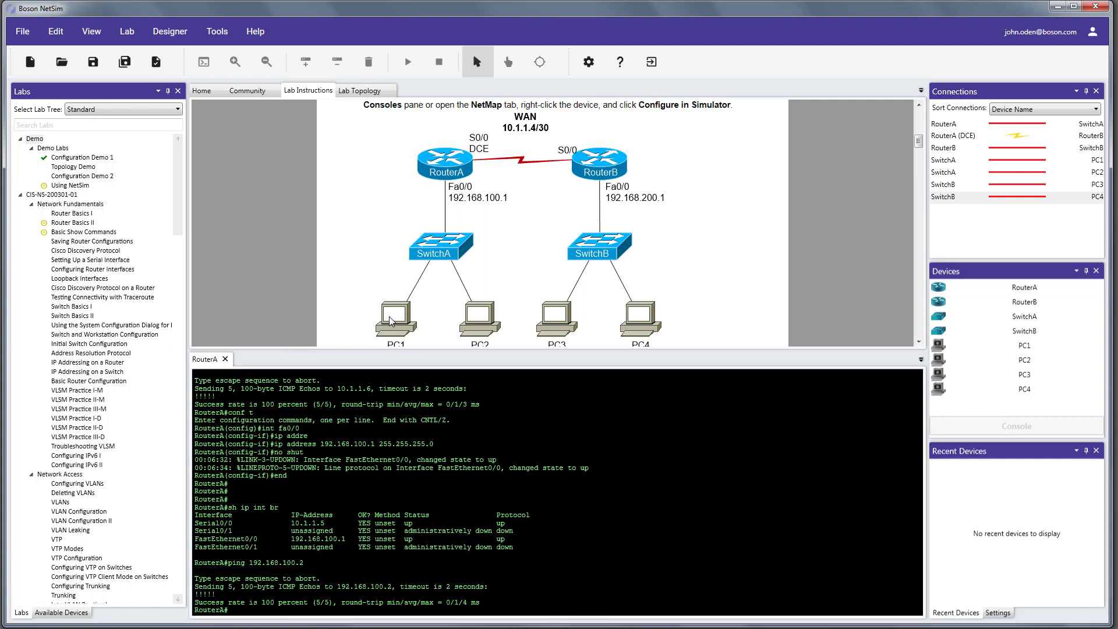
From the Lab Topology map, open a console on PC1 alongside RouterA's console.
{"action": "left_click", "coordinate": [359, 90]}
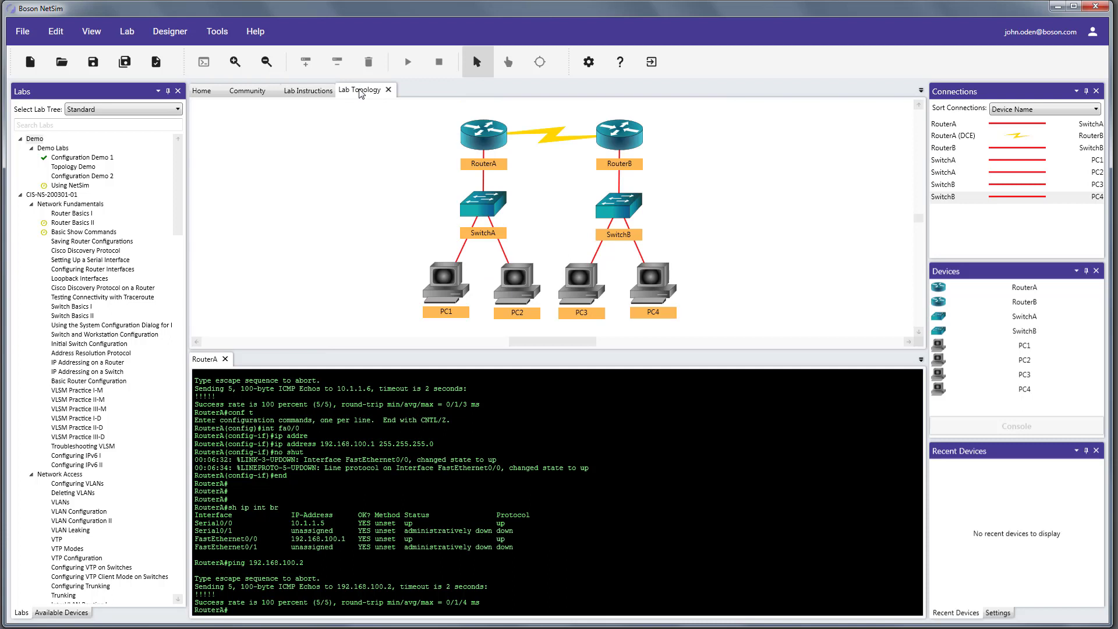
{"action": "right_click", "coordinate": [449, 283]}
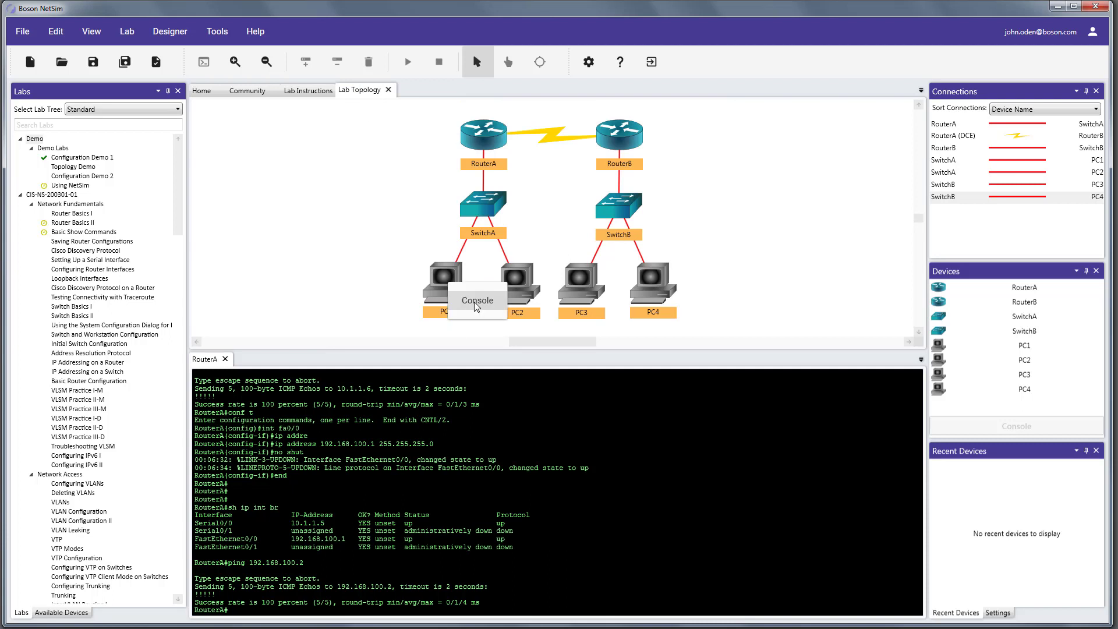
{"action": "left_click", "coordinate": [476, 303]}
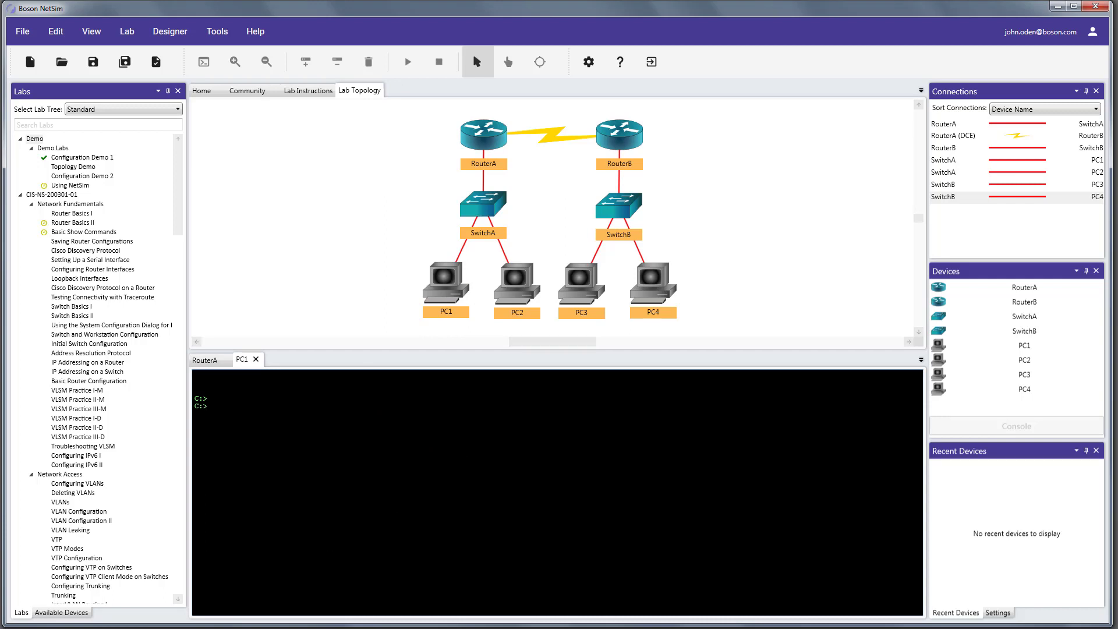
{"action": "left_click", "coordinate": [205, 360]}
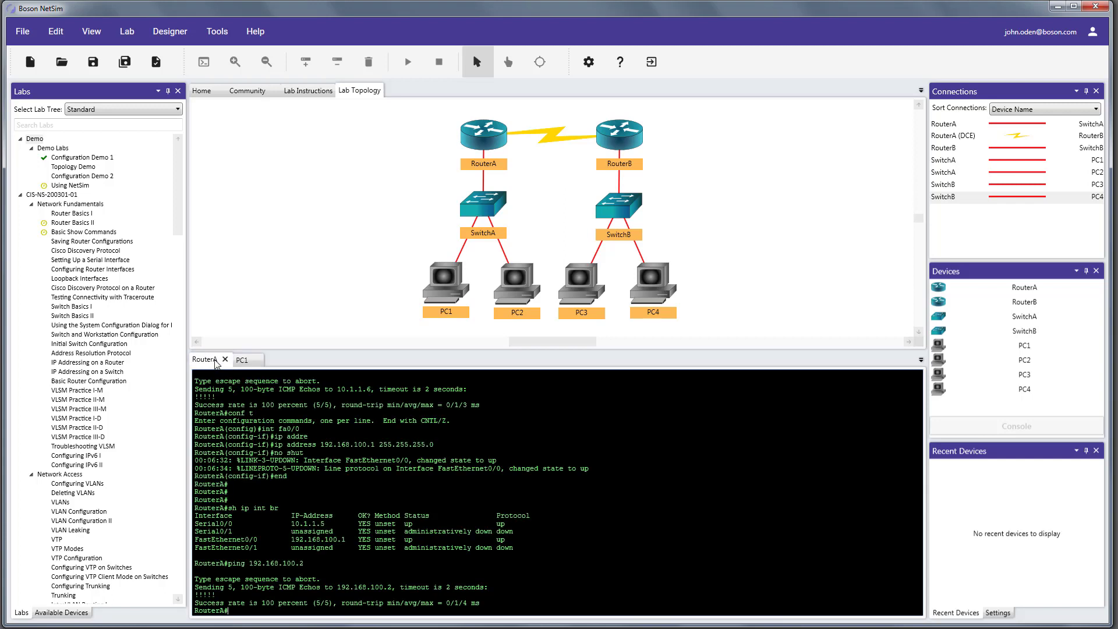
{"action": "left_click", "coordinate": [244, 362]}
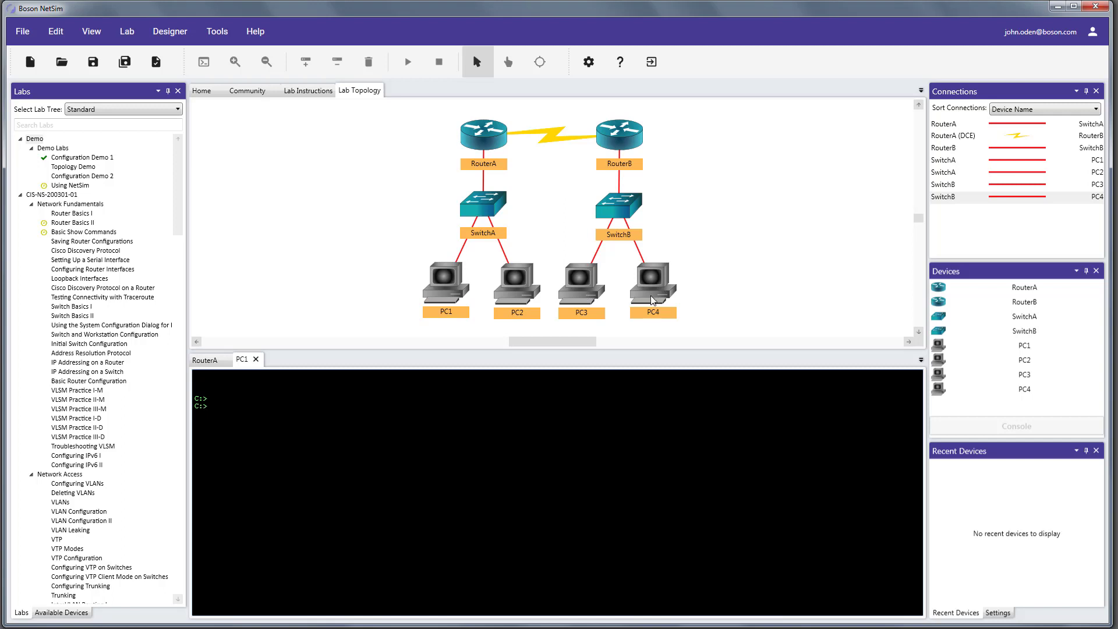
Show the Lab Instructions and scroll to the PC addresses and Network A/B subnet labels.
{"action": "left_click", "coordinate": [304, 92]}
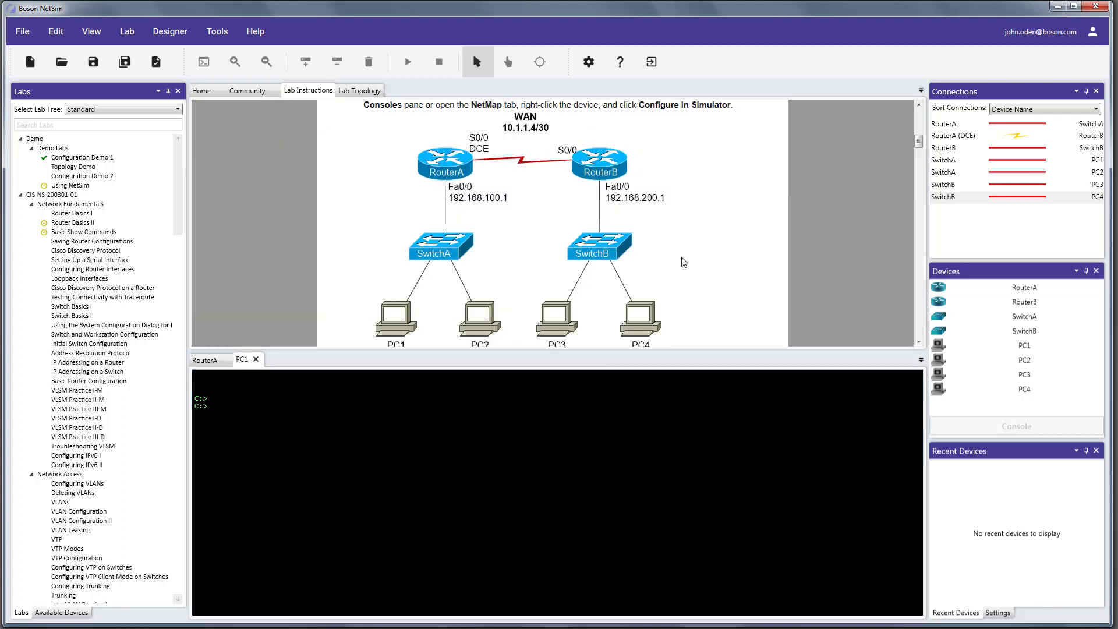
{"action": "scroll", "coordinate": [685, 262], "scroll_direction": "down", "scroll_amount": 1}
{"action": "scroll", "coordinate": [685, 262], "scroll_direction": "down", "scroll_amount": 1}
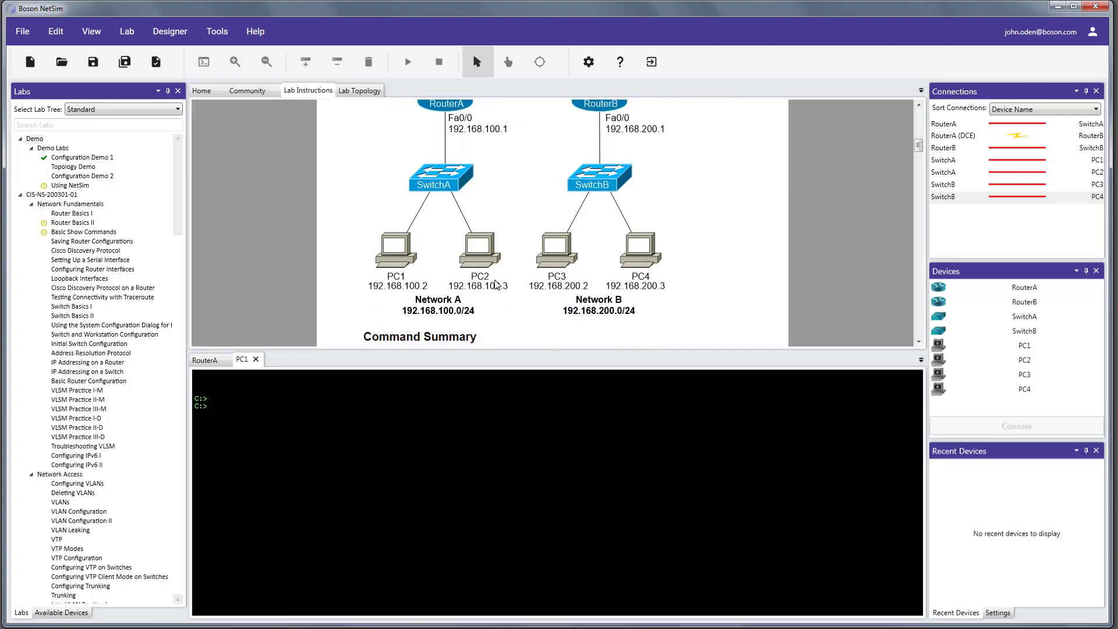
{"action": "scroll", "coordinate": [602, 285], "scroll_direction": "up", "scroll_amount": 4}
{"action": "scroll", "coordinate": [602, 286], "scroll_direction": "down", "scroll_amount": 4}
Open a PC3 console from the topology map and run ipconfig, showing 192.168.200.2/255.255.255.0.
{"action": "key", "text": "ctrl+Tab"}
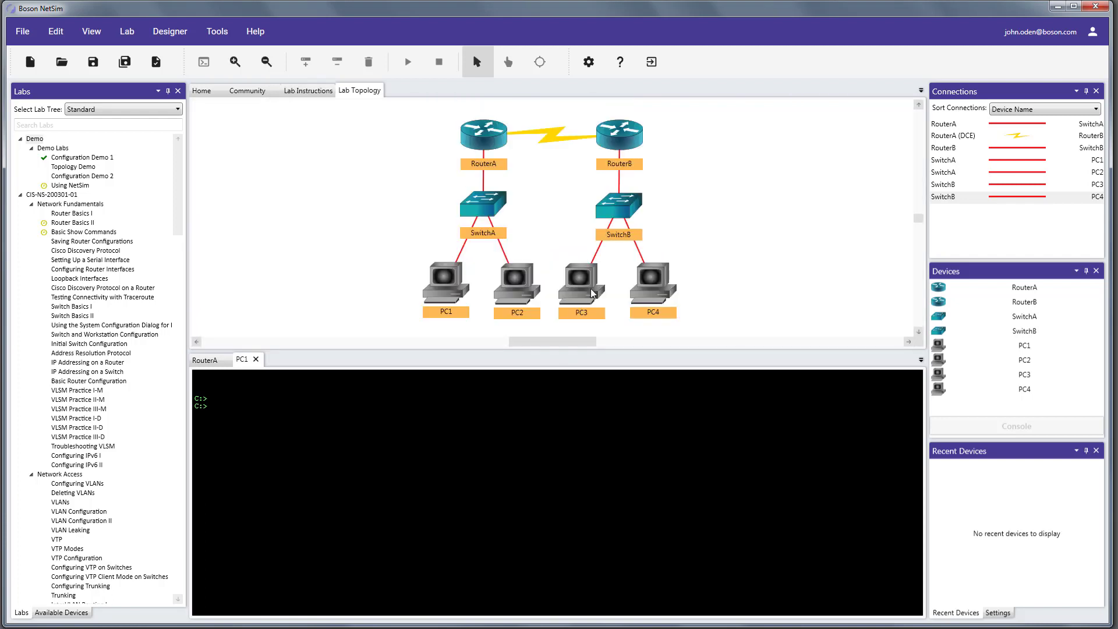
{"action": "right_click", "coordinate": [587, 292]}
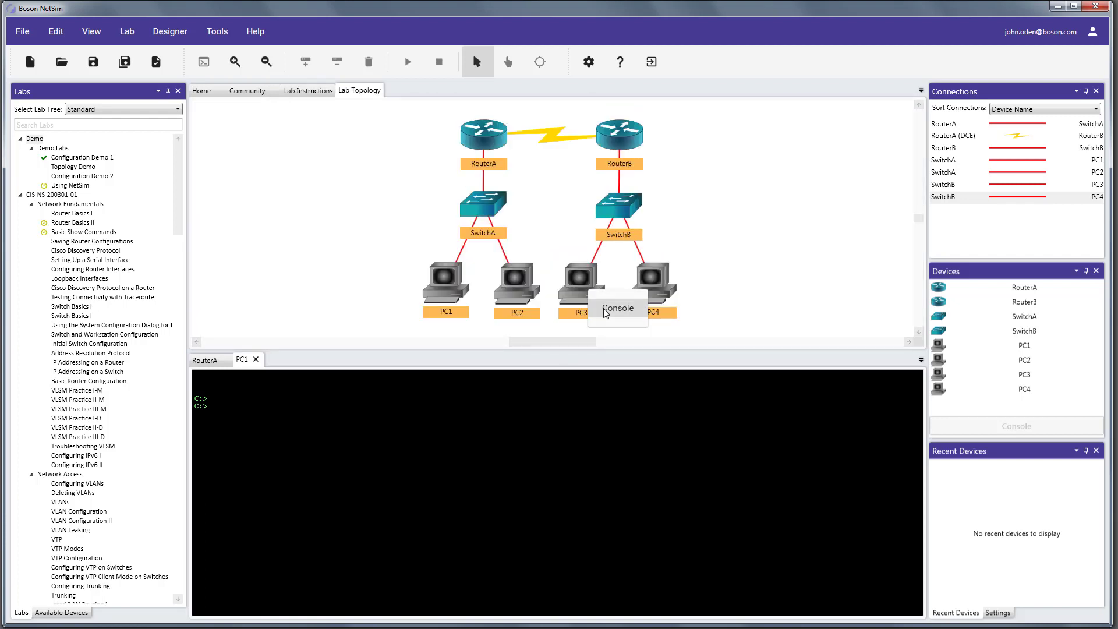
{"action": "left_click", "coordinate": [605, 309]}
{"action": "type", "text": "ipconfig"}
{"action": "key", "text": "Return"}
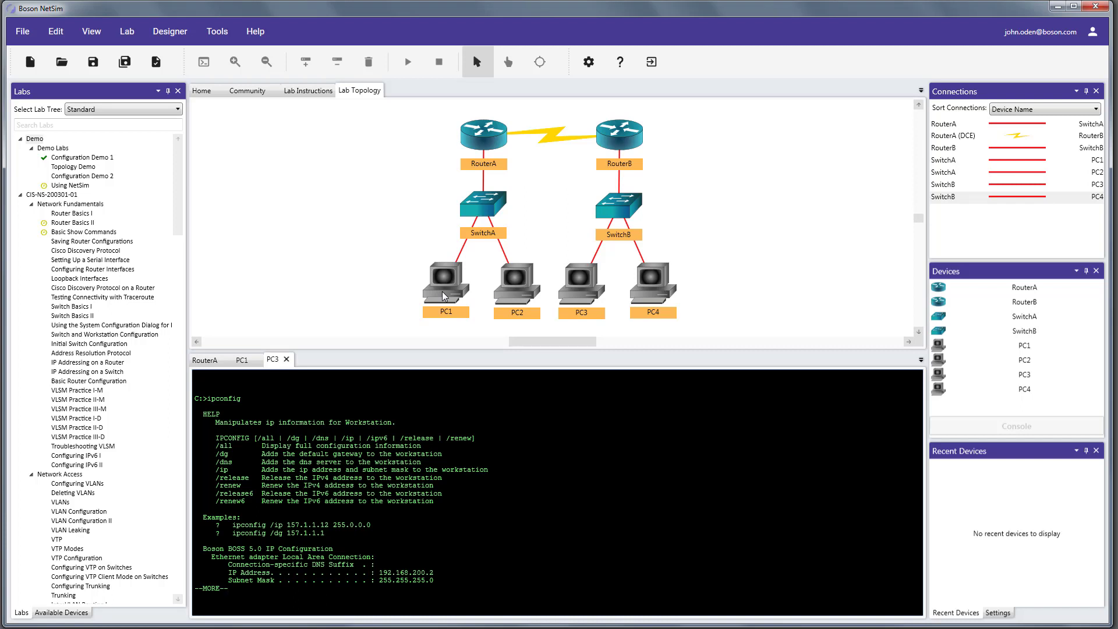
On PC1, confirm address 192.168.100.2 with ipconfig, then ping 192.168.200.2, which fails unreachable.
{"action": "left_click", "coordinate": [249, 361]}
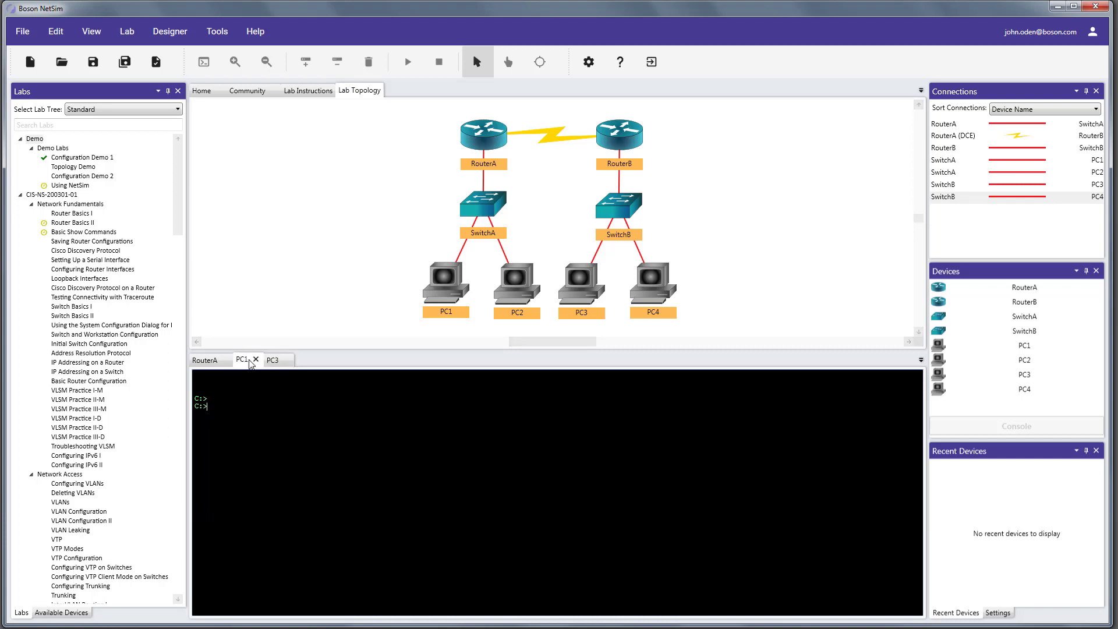
{"action": "type", "text": "ipconfig"}
{"action": "key", "text": "Return"}
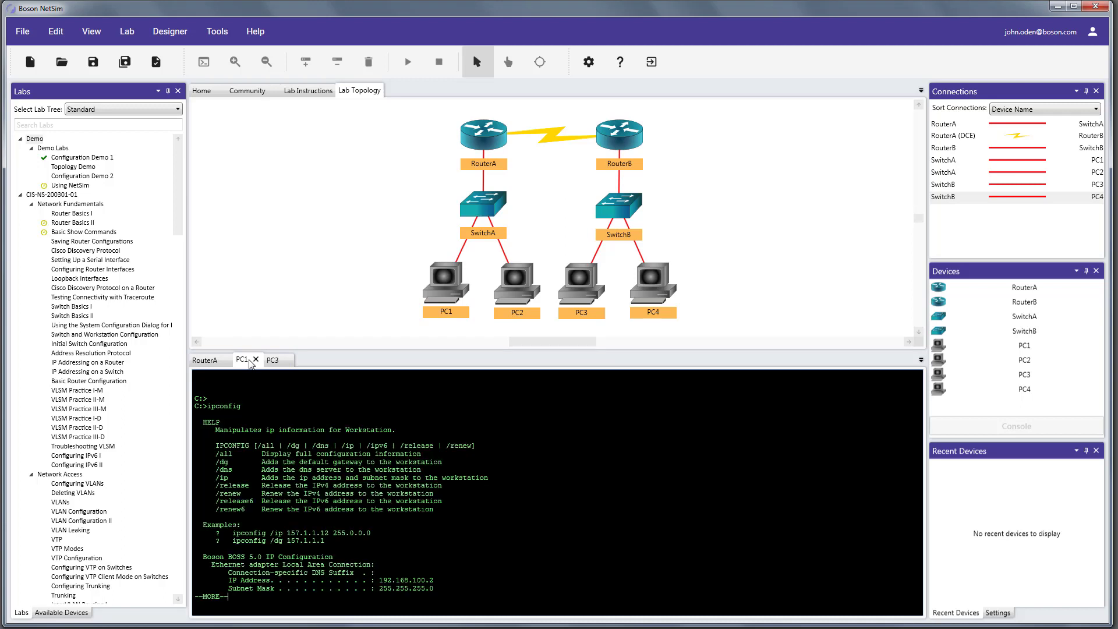
{"action": "type", "text": "ping 192.168.200.2"}
{"action": "key", "text": "Return"}
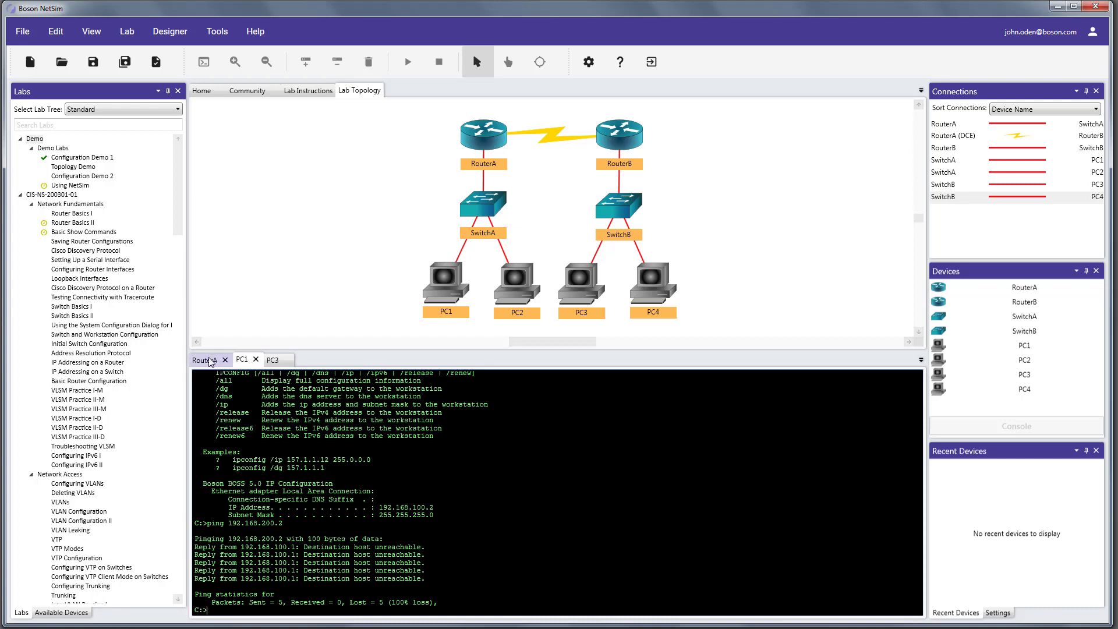
{"action": "left_click", "coordinate": [205, 360]}
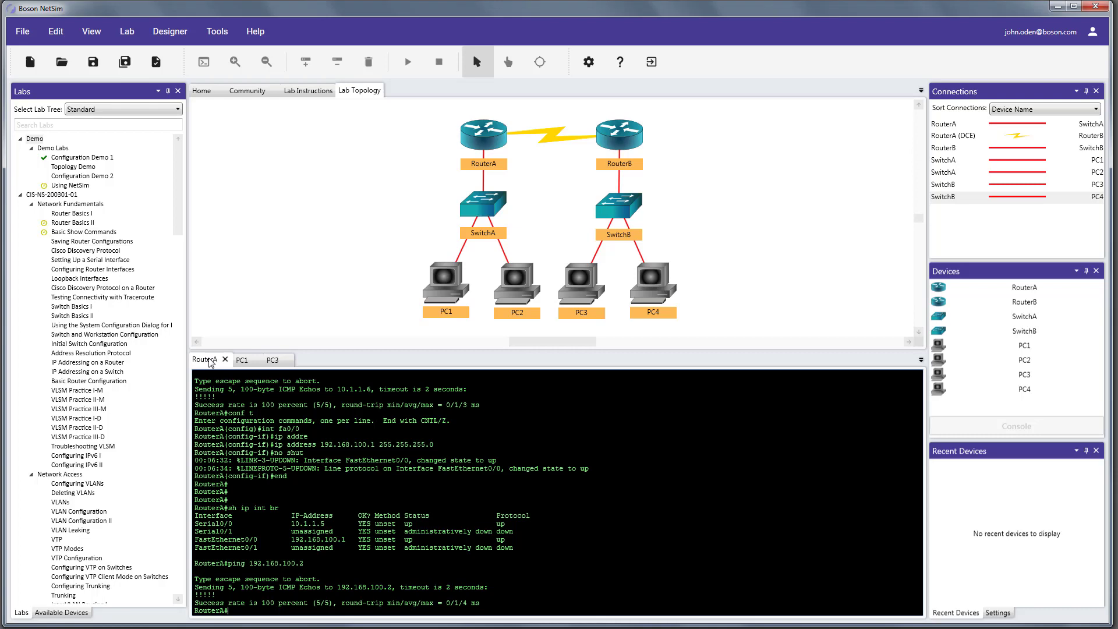
Display RouterA's routing table with sh ip route, showing only connected networks.
{"action": "type", "text": "sh ip route"}
{"action": "key", "text": "Return"}
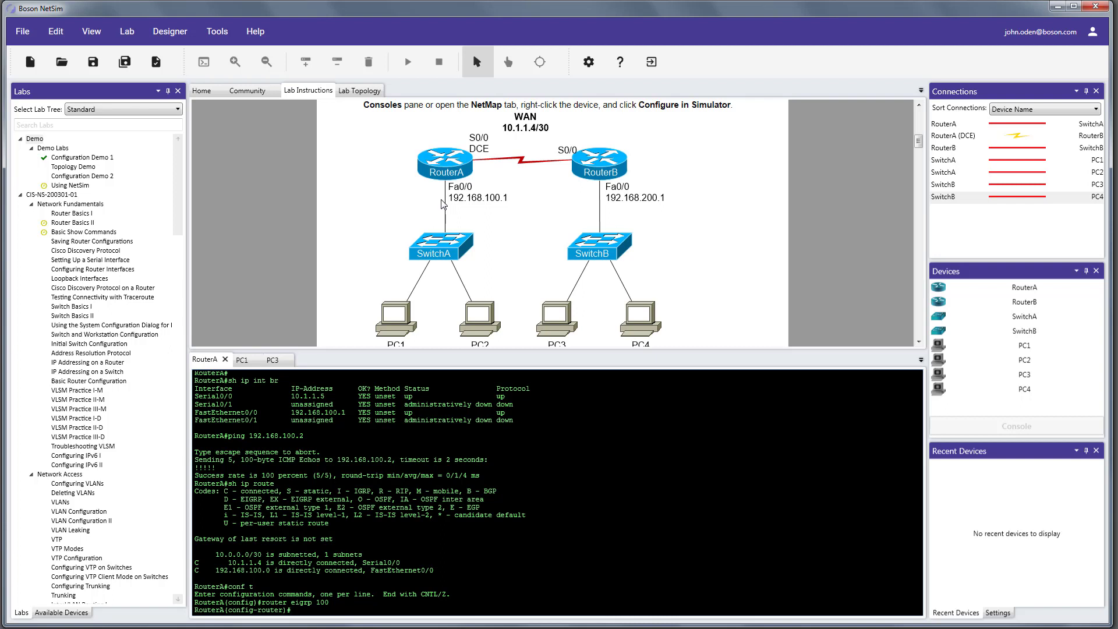
Add networks 10.0.0.0 and 192.168.100.0 to RouterA's EIGRP 100, then exit configuration mode.
{"action": "type", "text": "net 10.0.0.0"}
{"action": "key", "text": "Return"}
{"action": "type", "text": "net 192.168.100.0"}
{"action": "key", "text": "Return"}
{"action": "type", "text": "end"}
{"action": "key", "text": "Return"}
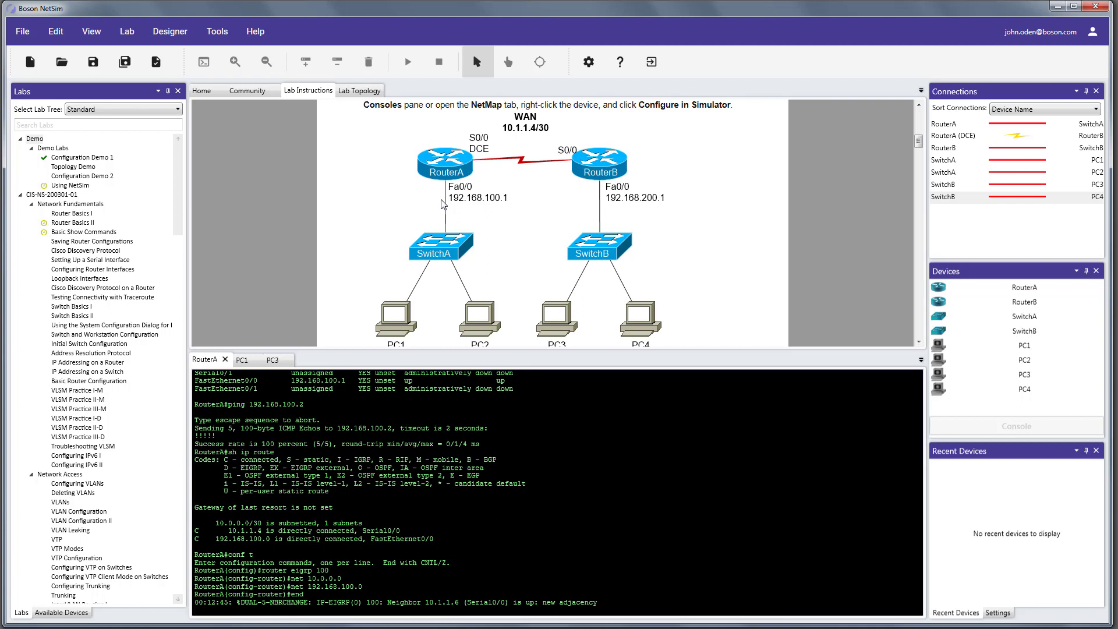
Show RouterA's routing table to confirm the EIGRP D route to 192.168.200.0.
{"action": "key", "text": "Return"}
{"action": "key", "text": "Return"}
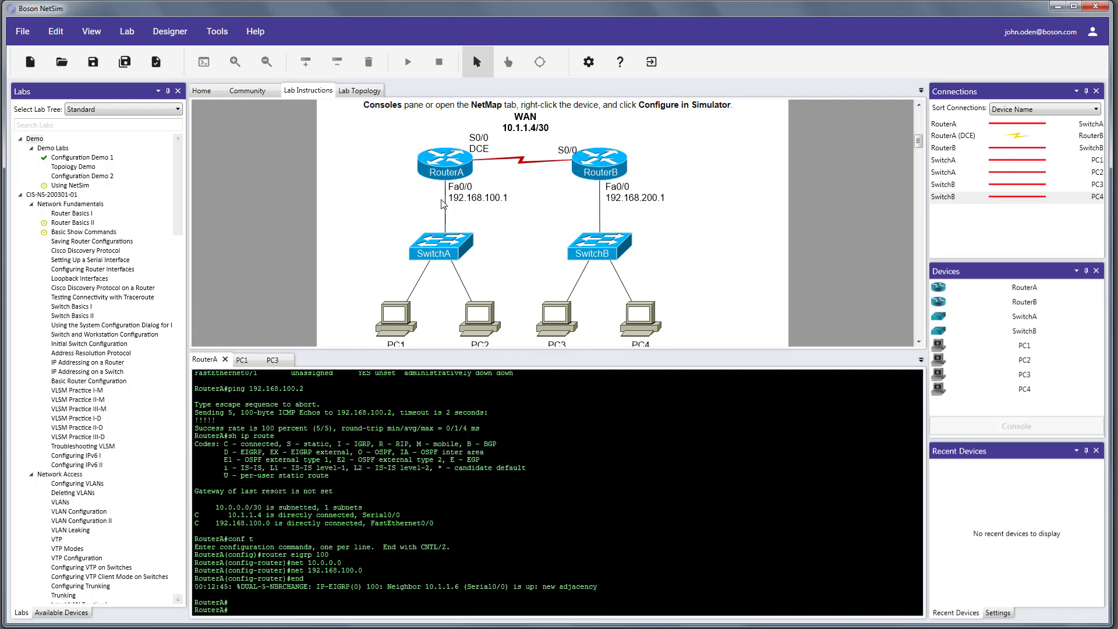
{"action": "key", "text": "Up"}
{"action": "key", "text": "Up"}
{"action": "key", "text": "Return"}
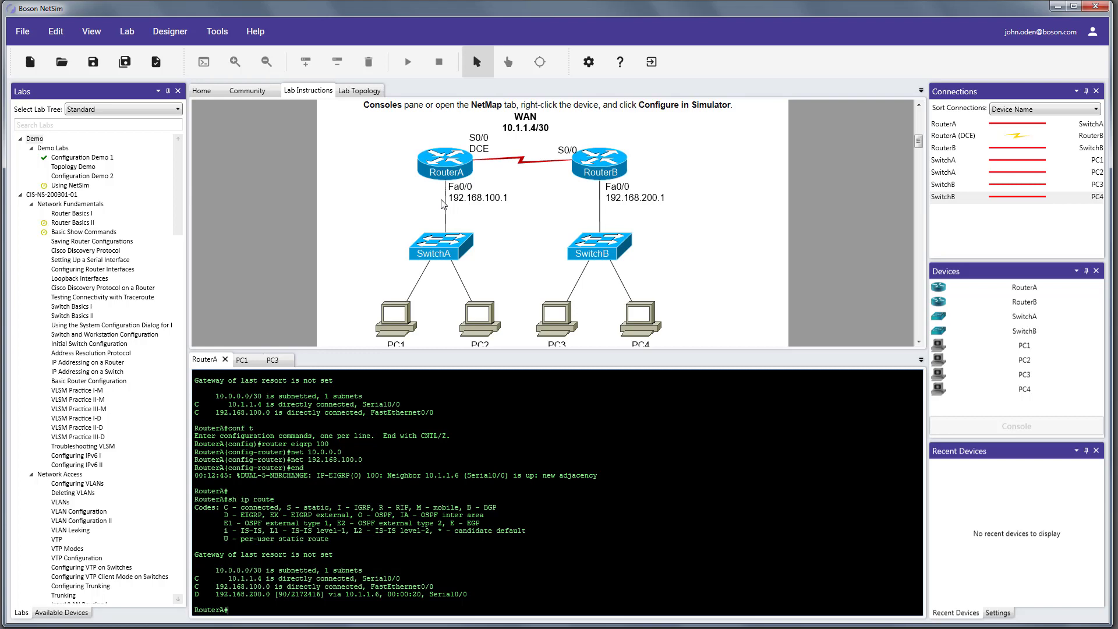
From PC1's console, ping 192.168.200.2 and get replies with 0% loss.
{"action": "left_click", "coordinate": [241, 361]}
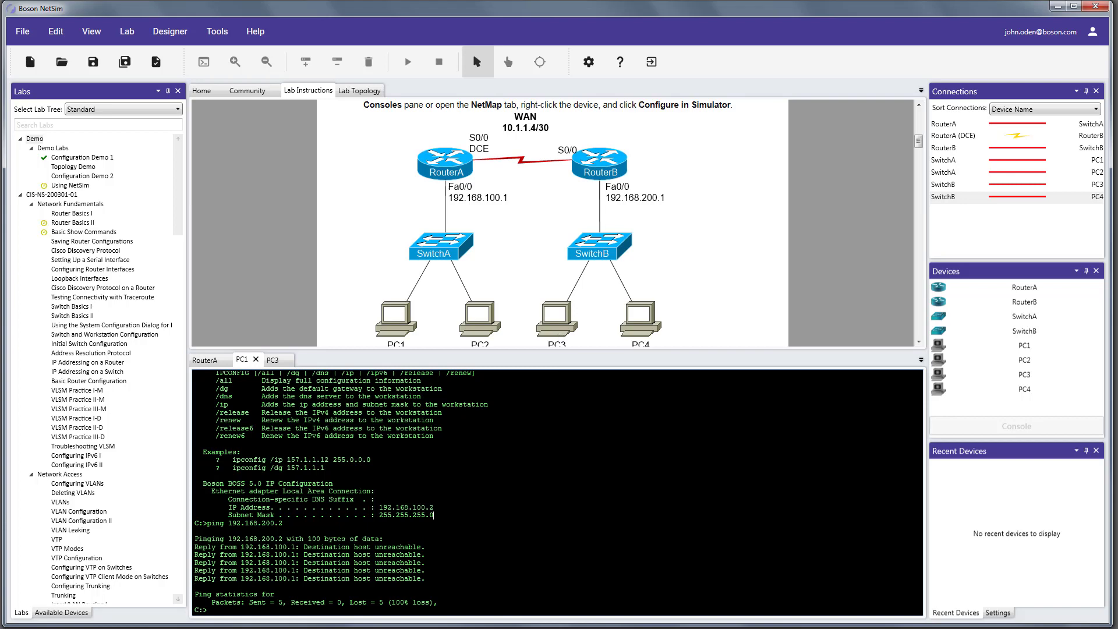
{"action": "type", "text": "ping 192.168.200.2"}
{"action": "key", "text": "Return"}
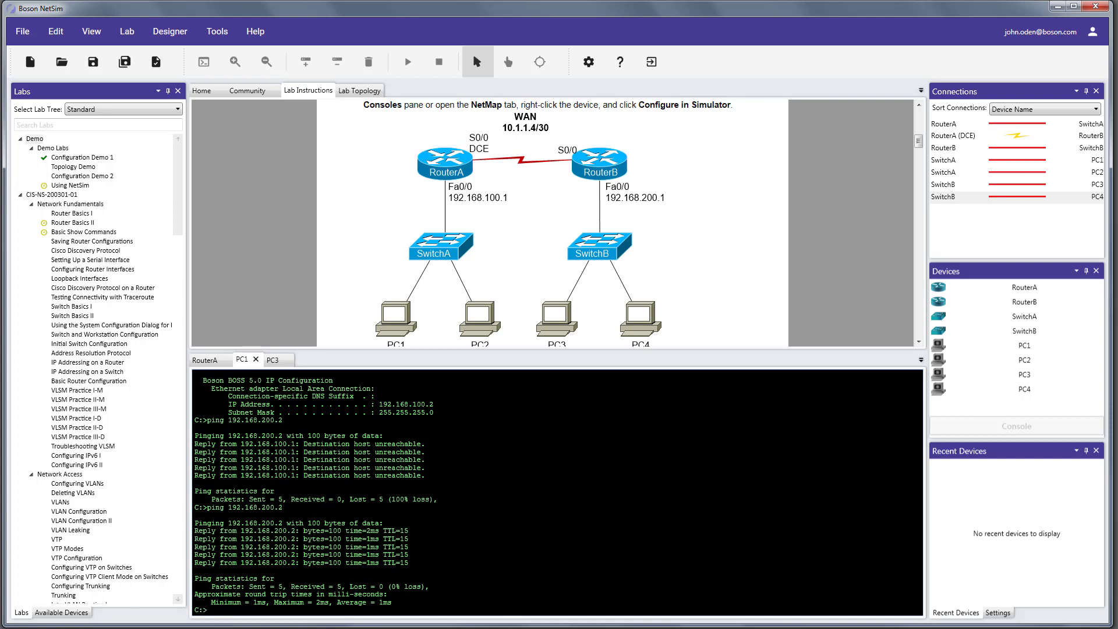
Grade the lab via Lab > Grade Lab and scroll through RouterA's graded configuration.
{"action": "left_click", "coordinate": [129, 31]}
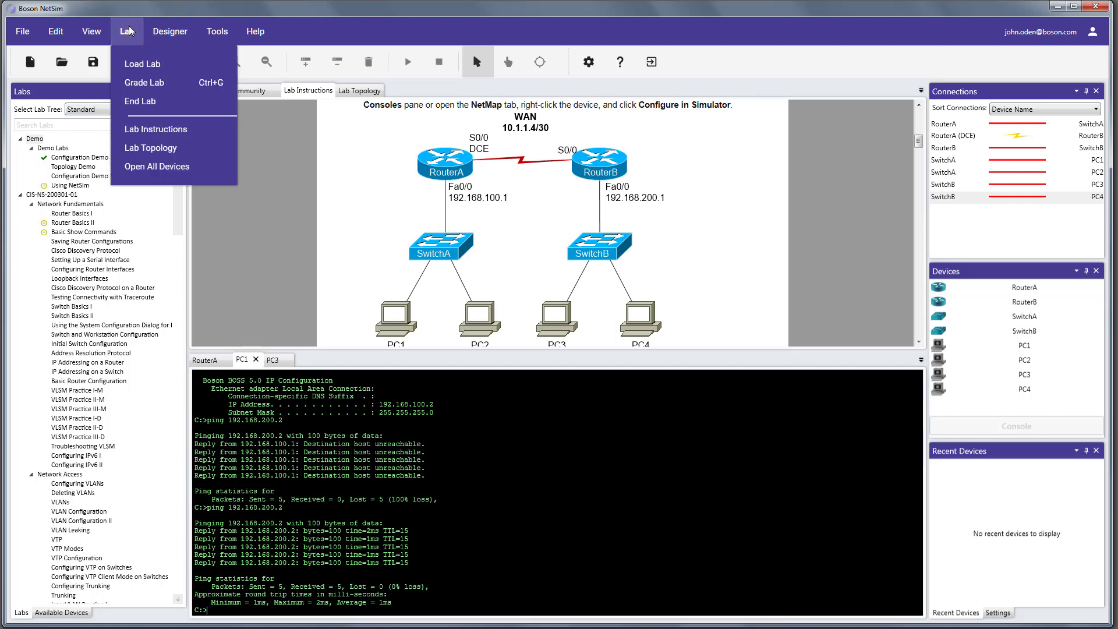
{"action": "left_click", "coordinate": [155, 84]}
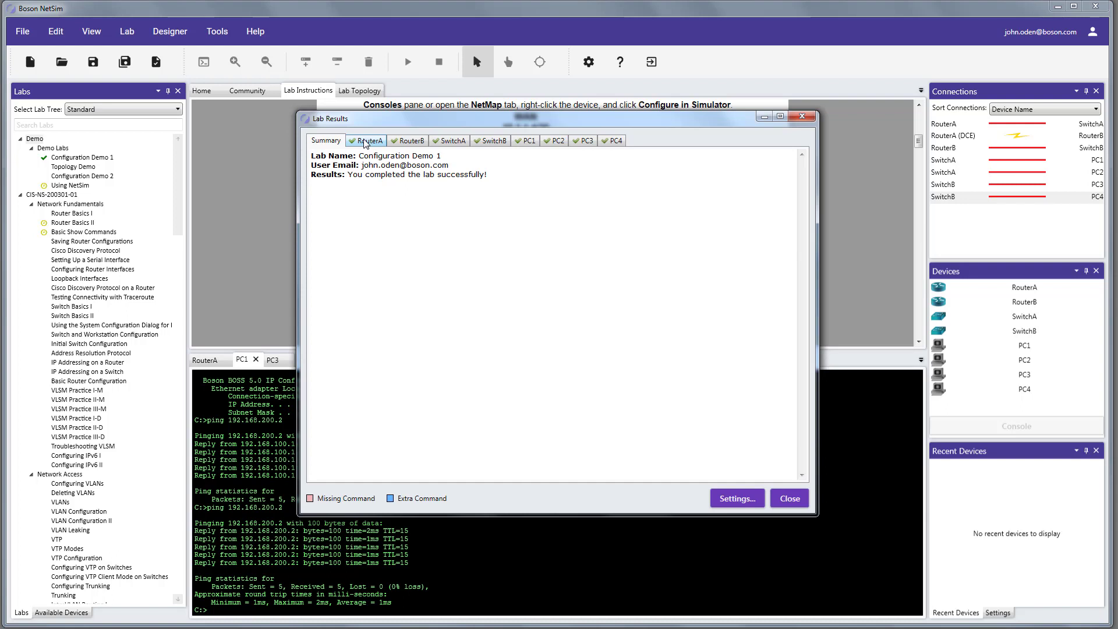
{"action": "left_click", "coordinate": [366, 143]}
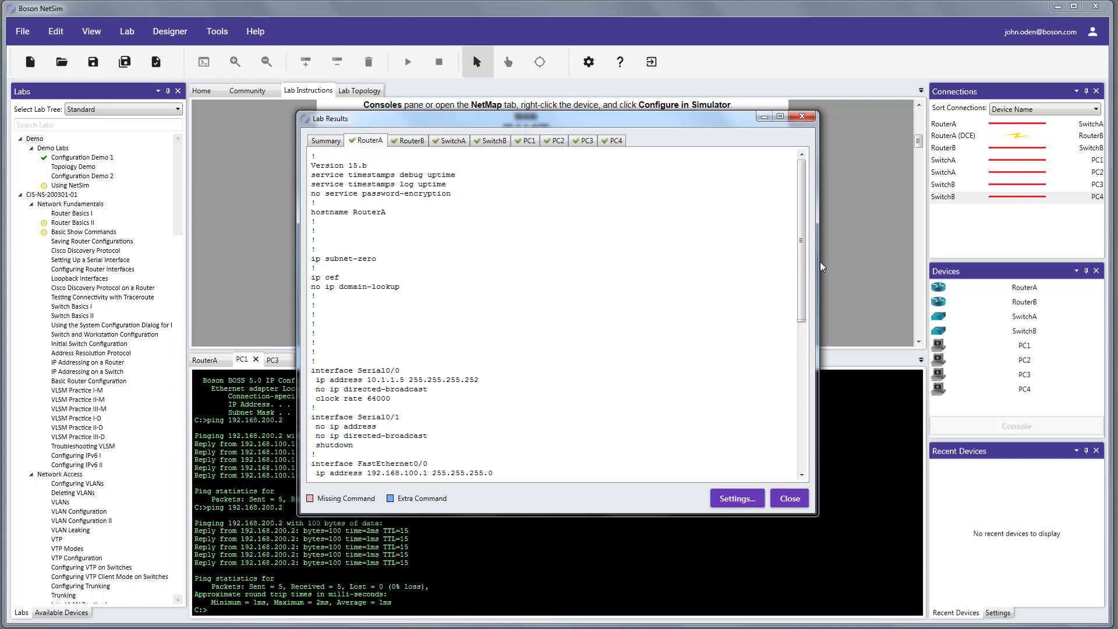
{"action": "left_click_drag", "start_coordinate": [800, 266], "coordinate": [769, 325]}
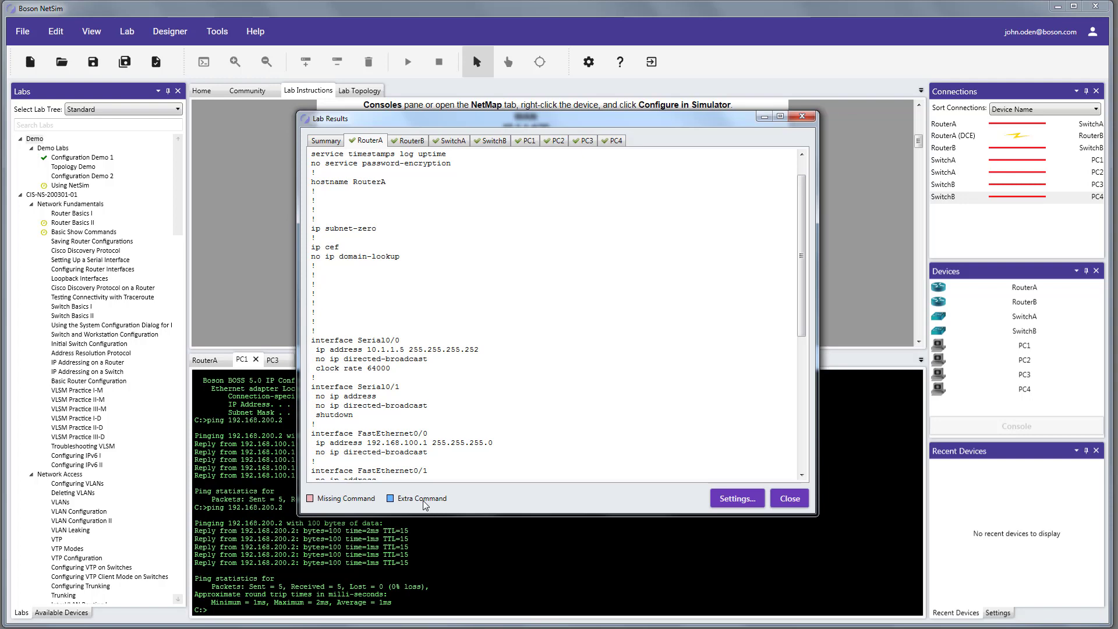
Close Lab Results and remove network 10.0.0.0 from RouterA's router eigrp 100 configuration.
{"action": "left_click", "coordinate": [790, 499]}
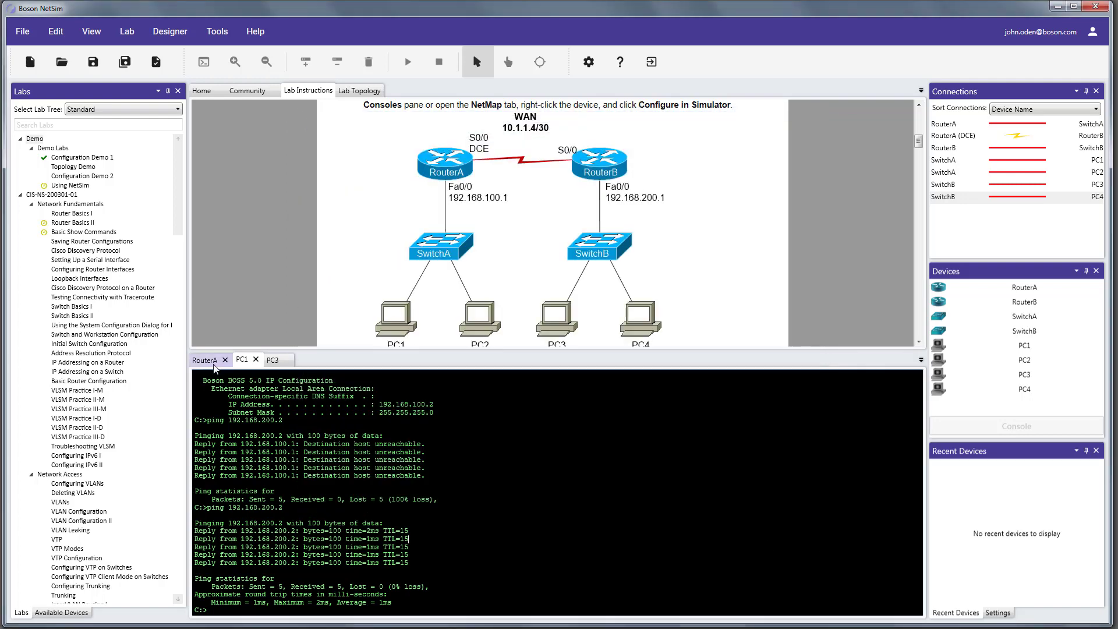
{"action": "left_click", "coordinate": [205, 360]}
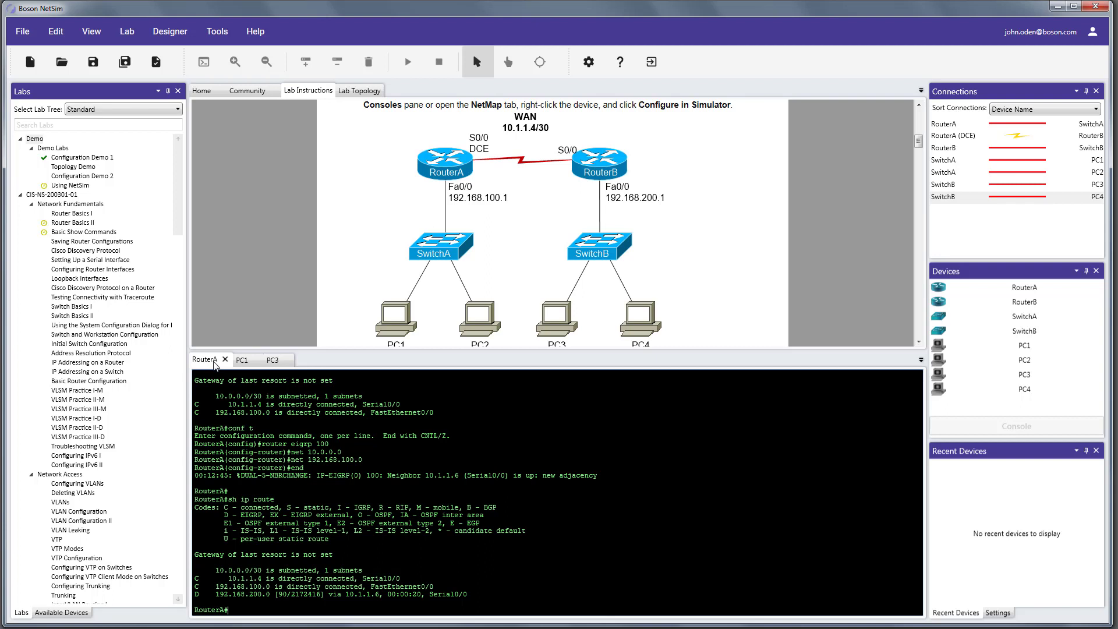
{"action": "type", "text": "conf t"}
{"action": "key", "text": "Return"}
{"action": "key", "text": "Up"}
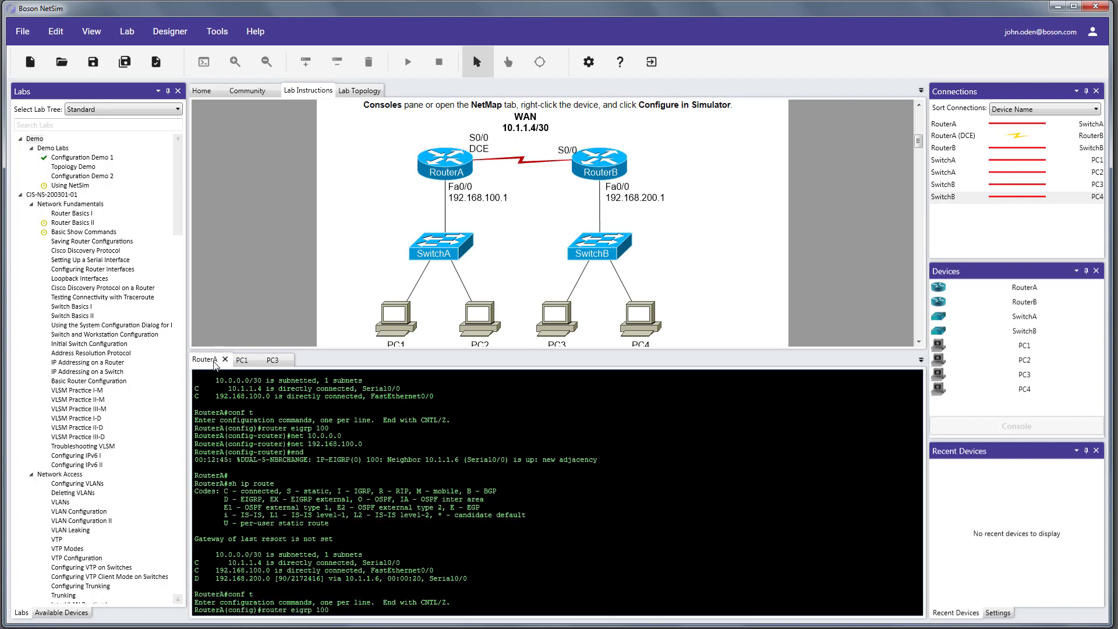
{"action": "key", "text": "Return"}
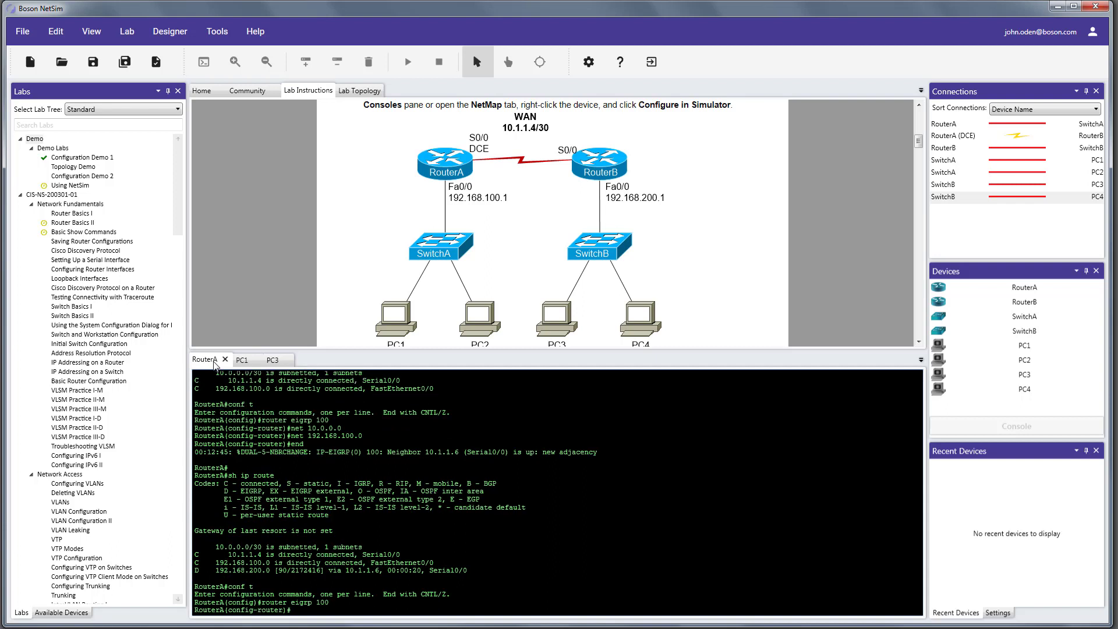
{"action": "type", "text": "no net 10.0.0.0"}
{"action": "key", "text": "Return"}
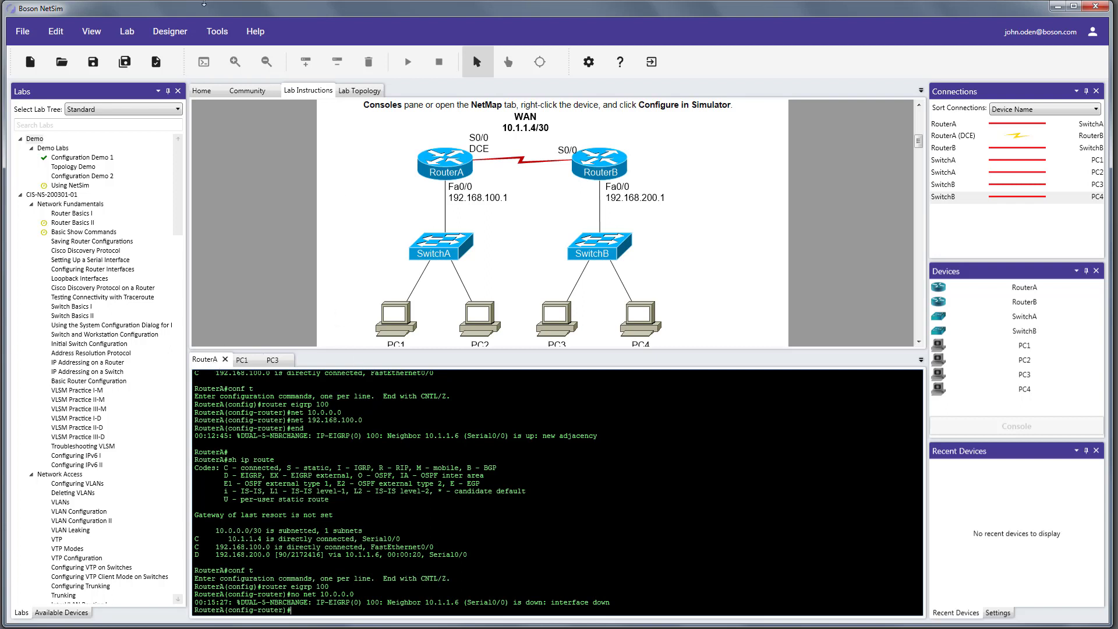
Regrade the lab and scroll RouterA's results to the EIGRP 100 section flagging network 10.0.0.0.
{"action": "left_click", "coordinate": [130, 32]}
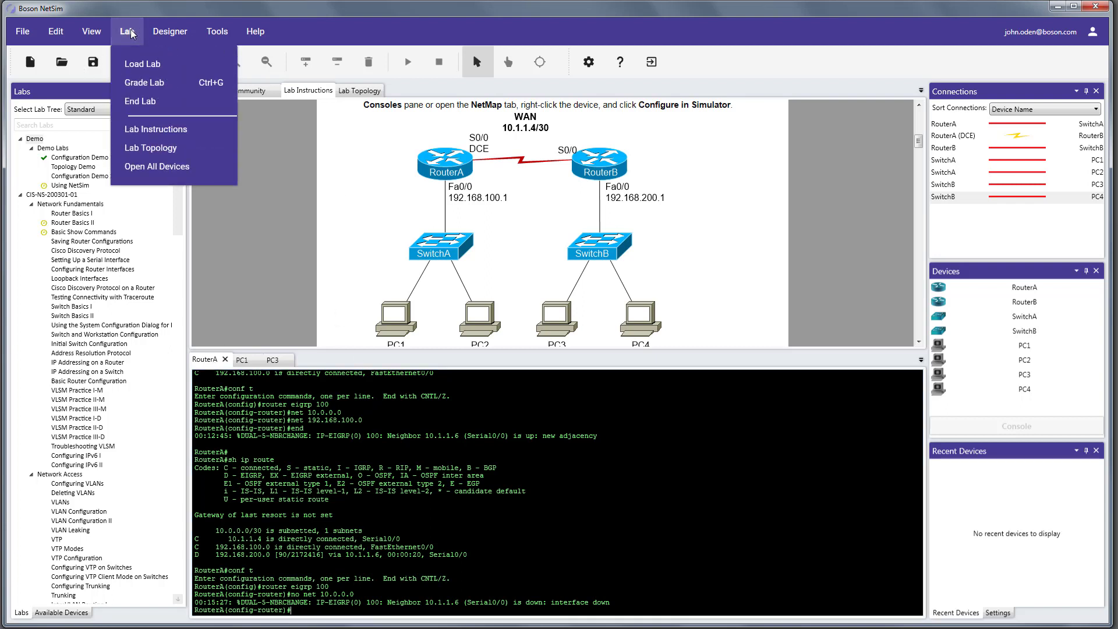
{"action": "left_click", "coordinate": [168, 83]}
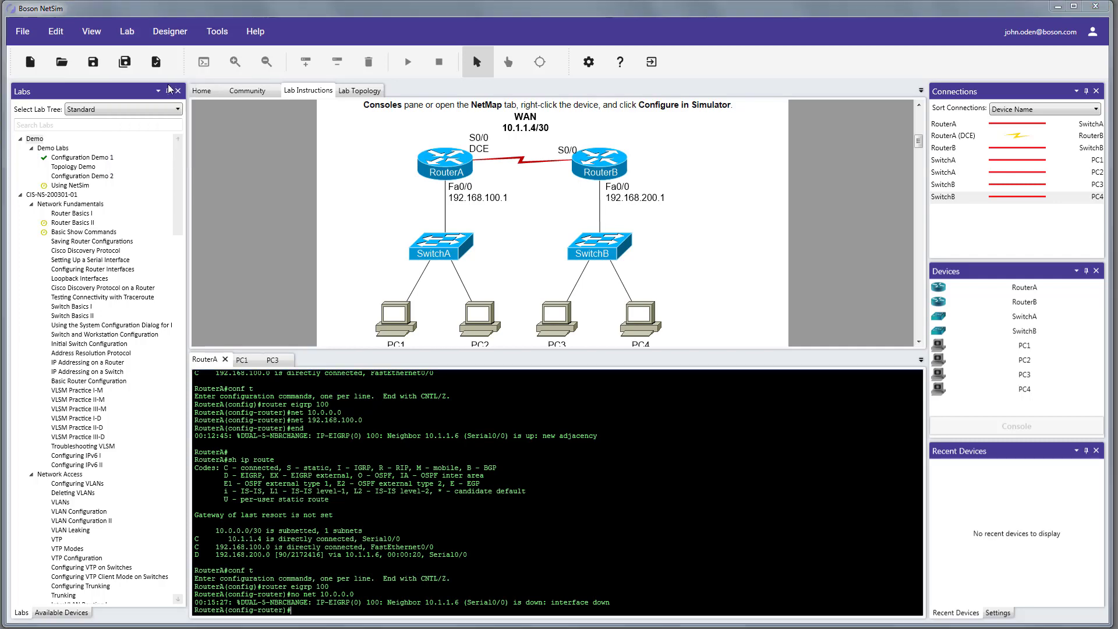
{"action": "left_click", "coordinate": [657, 336]}
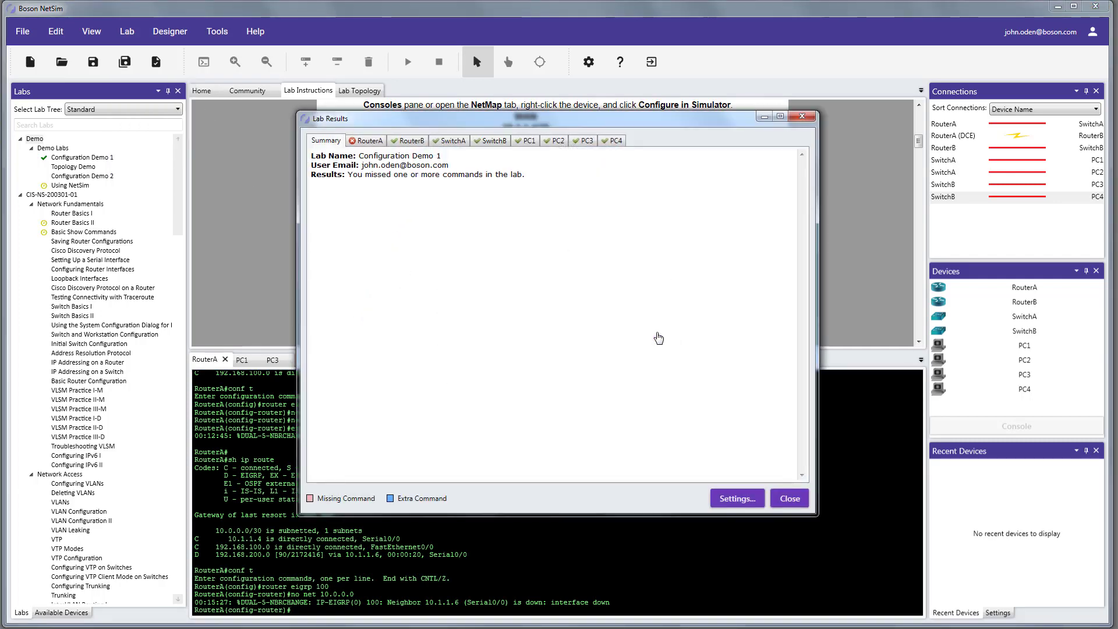
{"action": "left_click", "coordinate": [361, 142]}
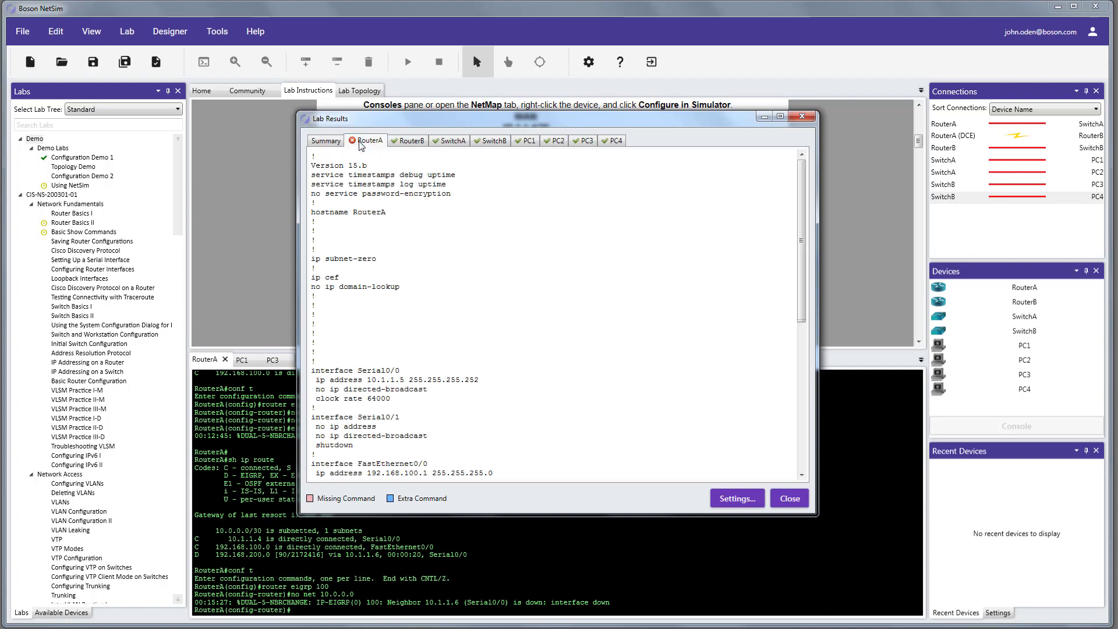
{"action": "left_click_drag", "start_coordinate": [801, 286], "coordinate": [785, 382]}
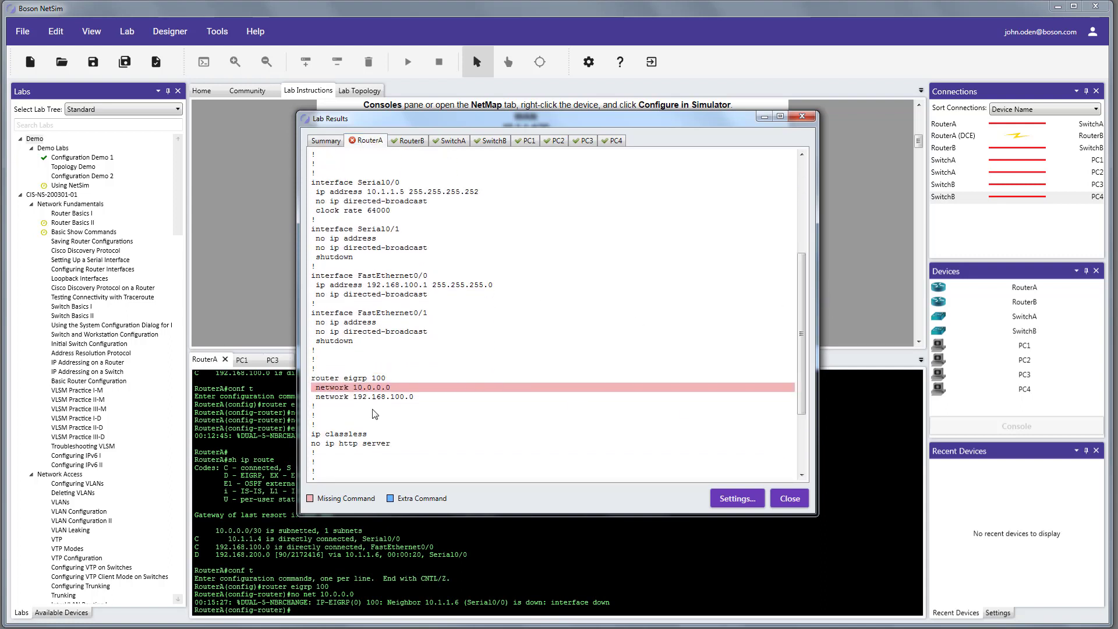